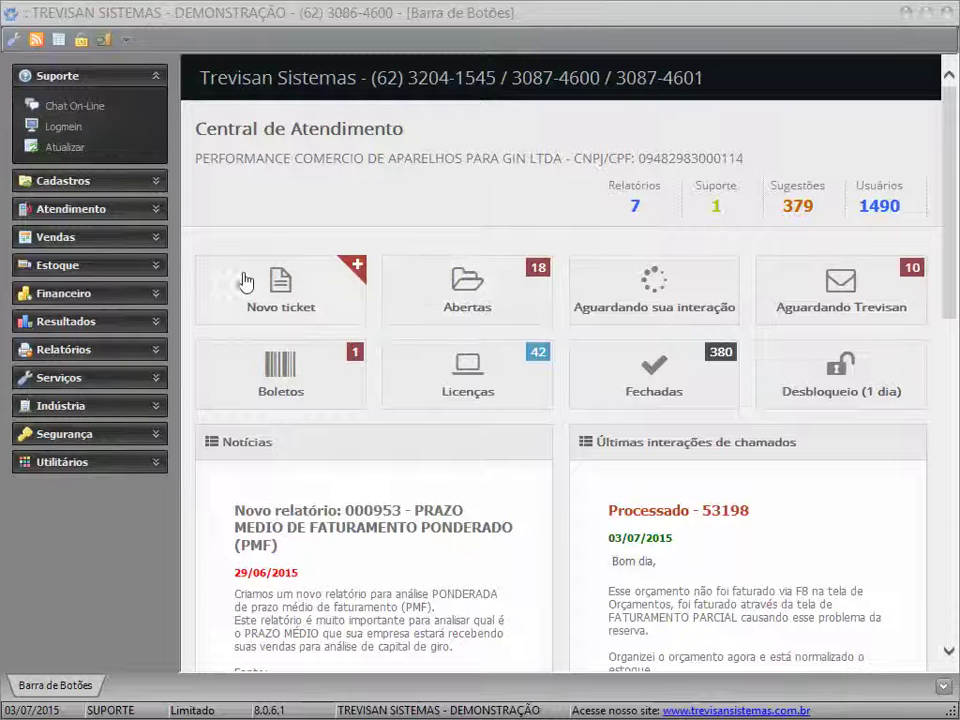
Open the sales payment conditions (Condições Pagto.) listing and load its records
{"action": "left_click", "coordinate": [97, 244]}
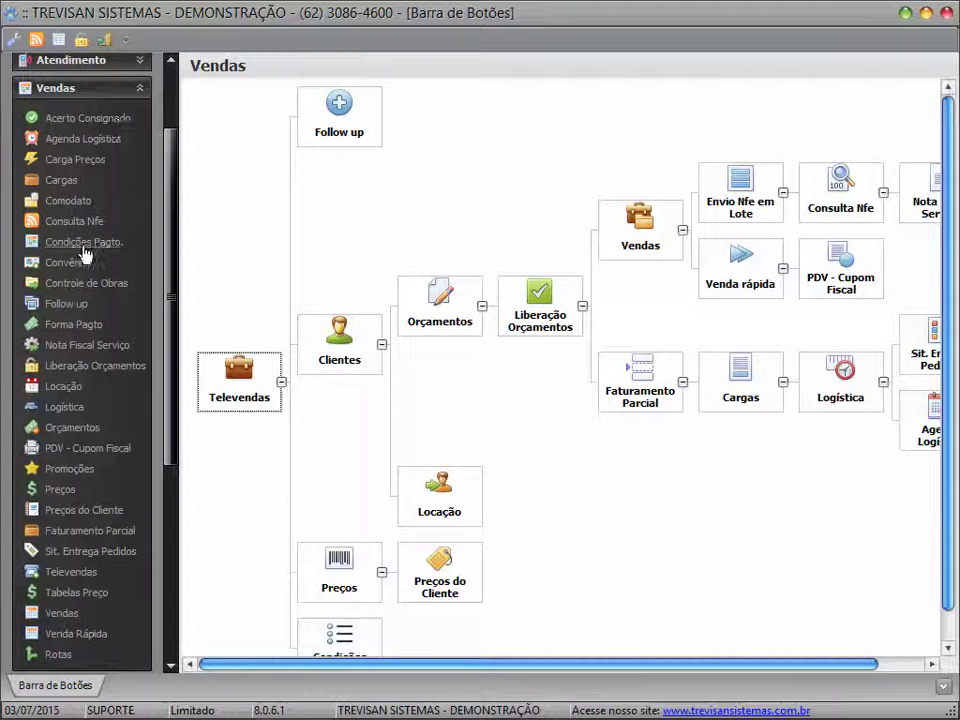
{"action": "left_click", "coordinate": [82, 247]}
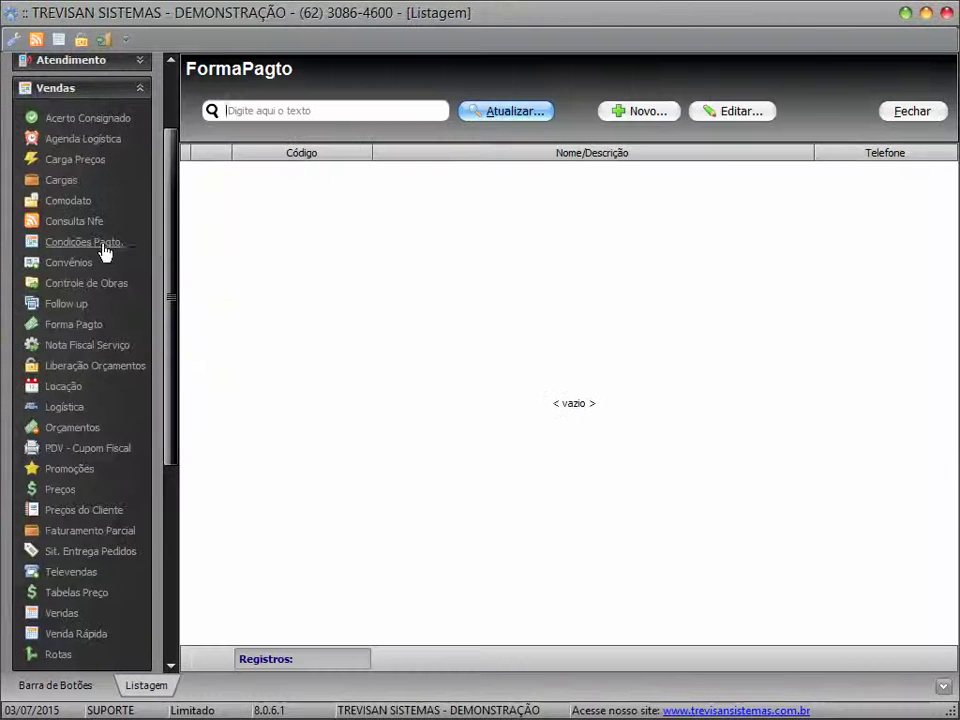
{"action": "left_click", "coordinate": [519, 115]}
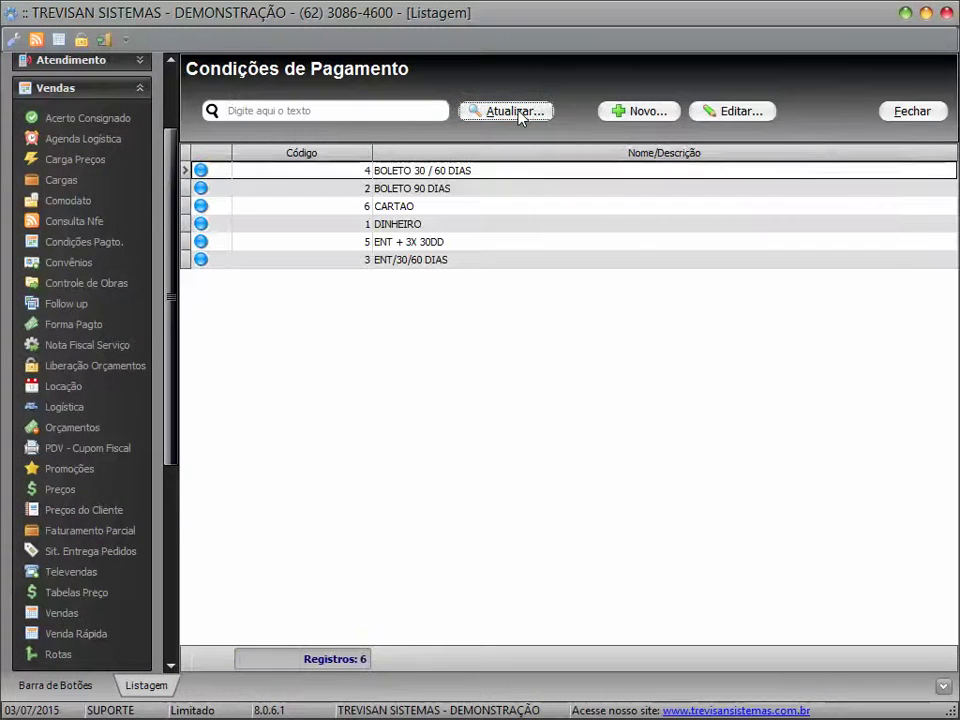
Open the BOLETO 30 / 60 DIAS payment condition and examine its name and instalment days
{"action": "left_click", "coordinate": [419, 175]}
{"action": "double_click", "coordinate": [419, 172]}
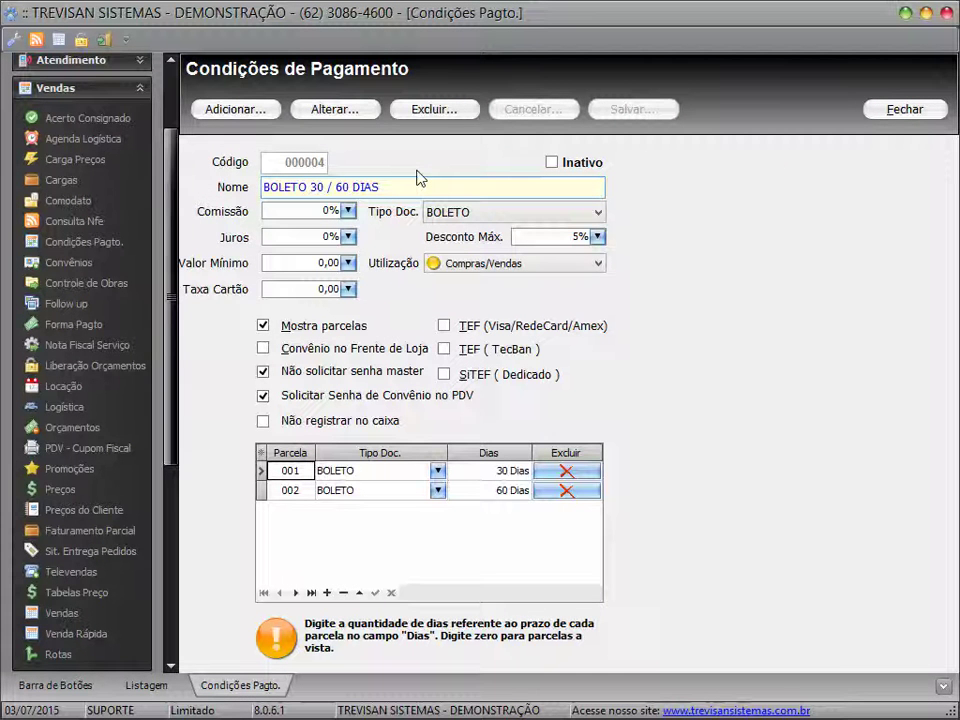
{"action": "left_click_drag", "start_coordinate": [380, 187], "coordinate": [264, 188]}
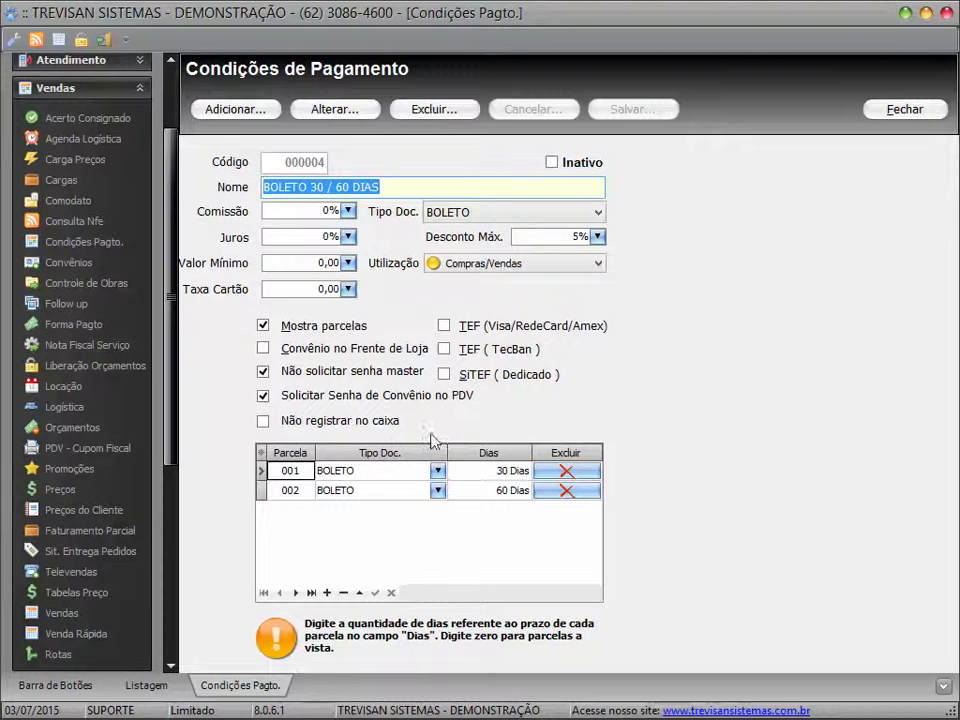
{"action": "left_click", "coordinate": [411, 186]}
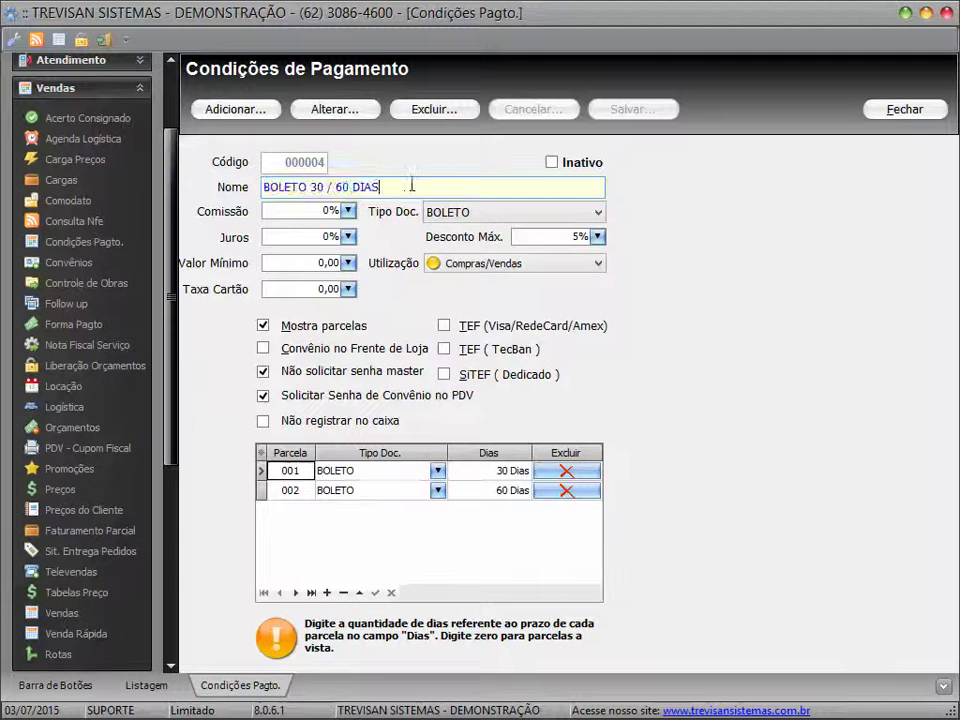
{"action": "left_click_drag", "start_coordinate": [411, 186], "coordinate": [249, 187]}
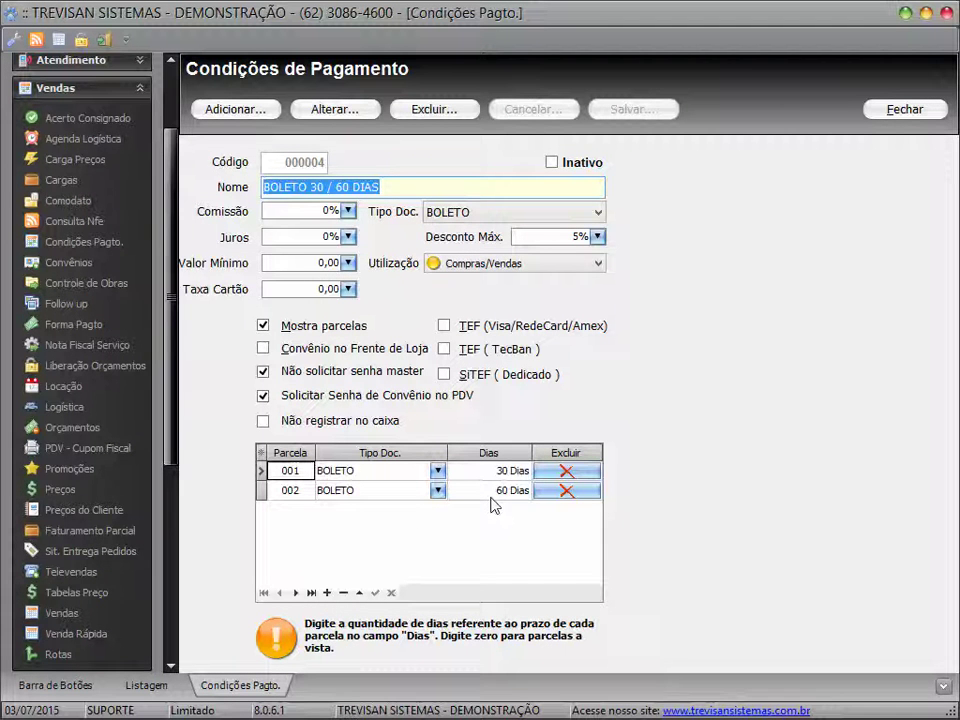
Add a new payment condition named 30/60/90/120 with a 1% commission
{"action": "left_click", "coordinate": [238, 109]}
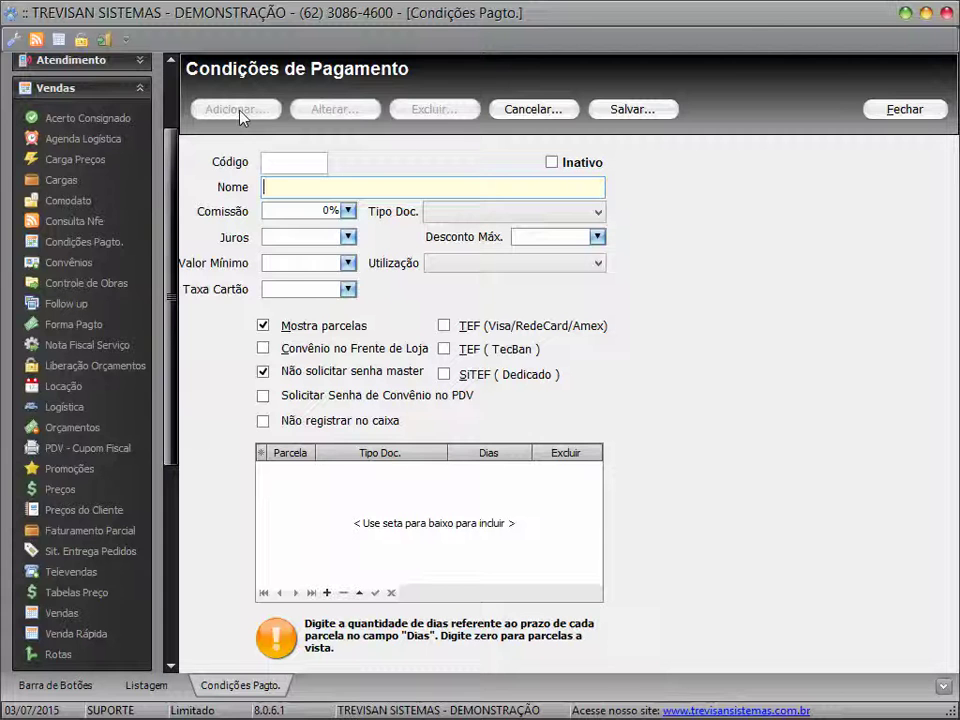
{"action": "type", "text": "30/60/"}
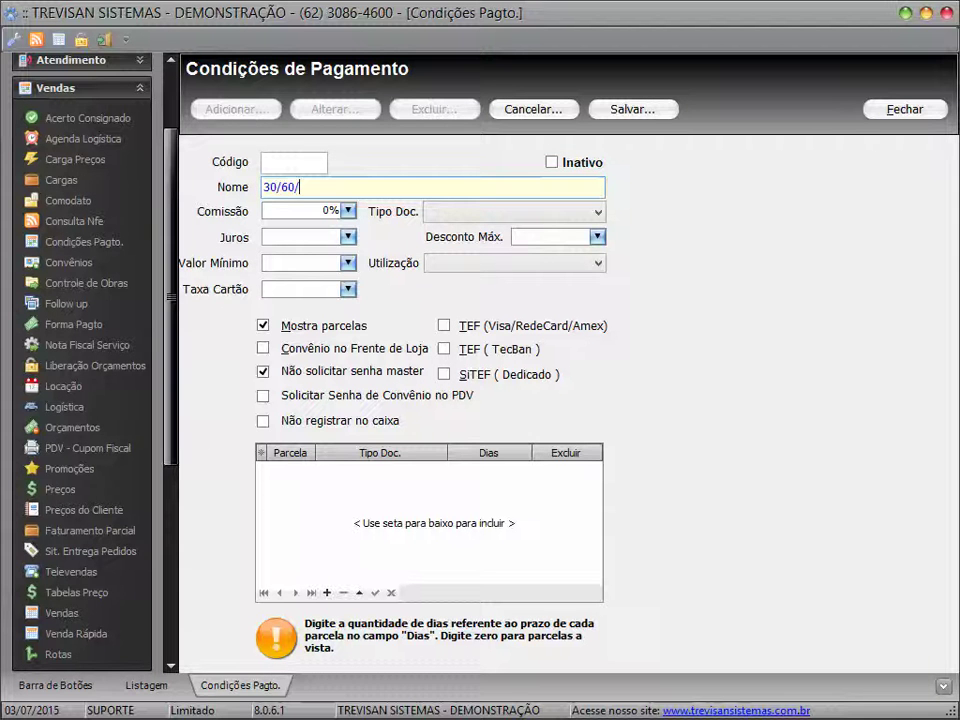
{"action": "type", "text": "90/120"}
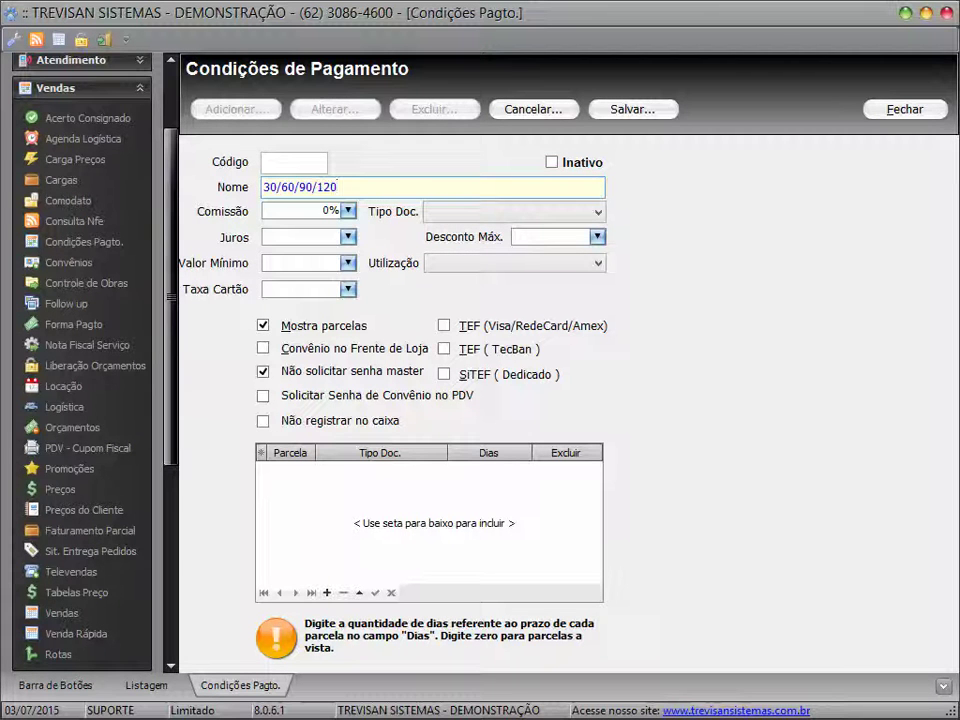
{"action": "key", "text": "Tab"}
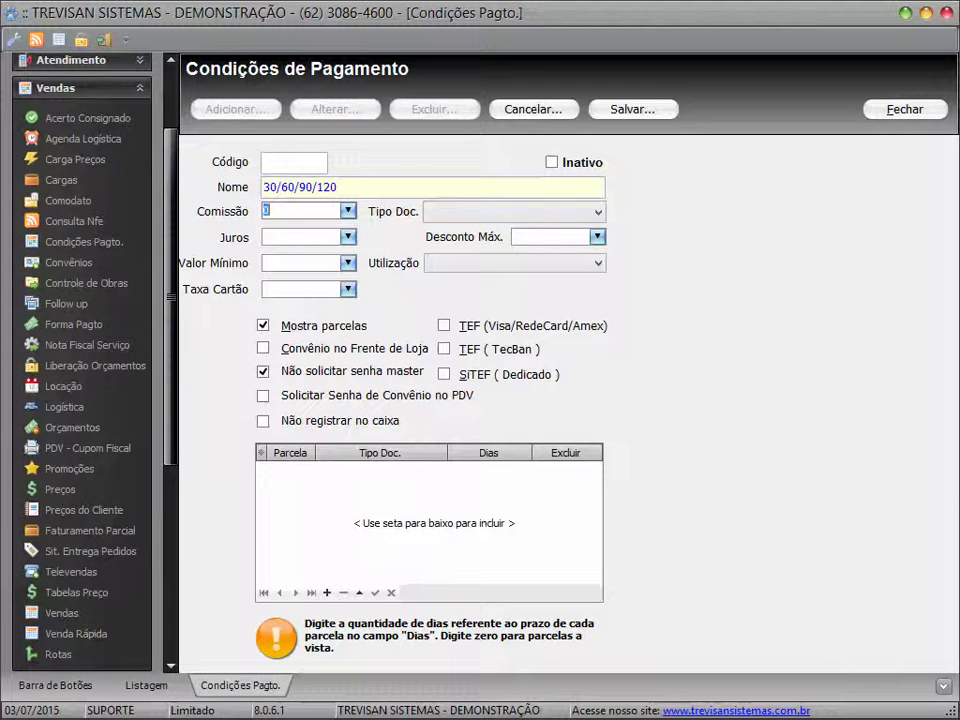
{"action": "key", "text": "Tab"}
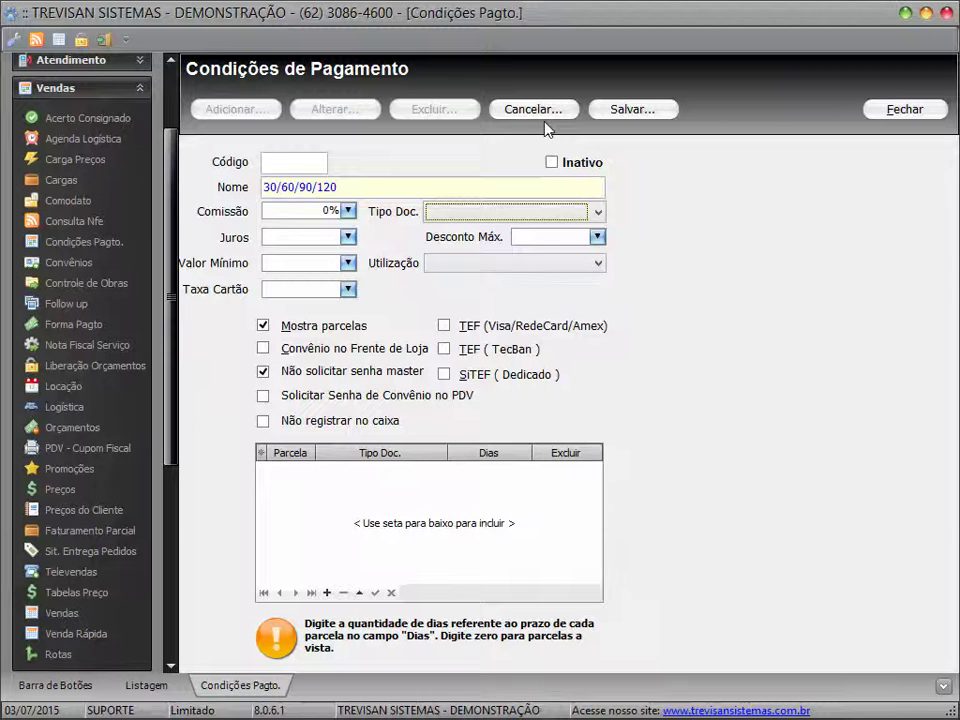
{"action": "left_click", "coordinate": [315, 210]}
{"action": "key", "text": "BackSpace"}
{"action": "type", "text": "1"}
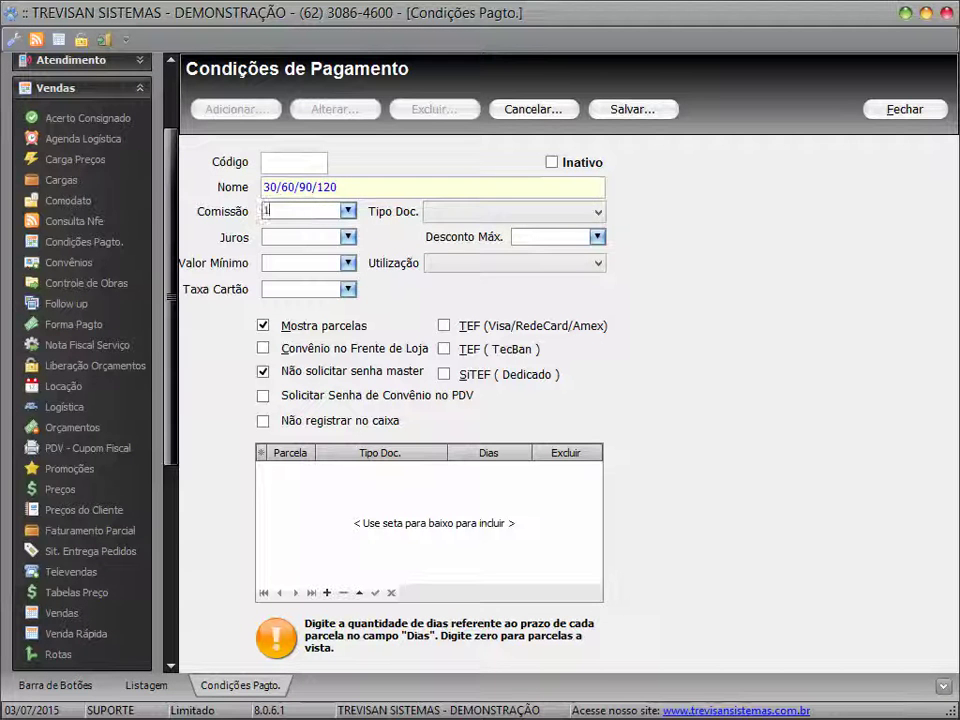
{"action": "key", "text": "Tab"}
Set the new condition's document type to BOLETO, after trying CHEQUE
{"action": "left_click", "coordinate": [479, 216]}
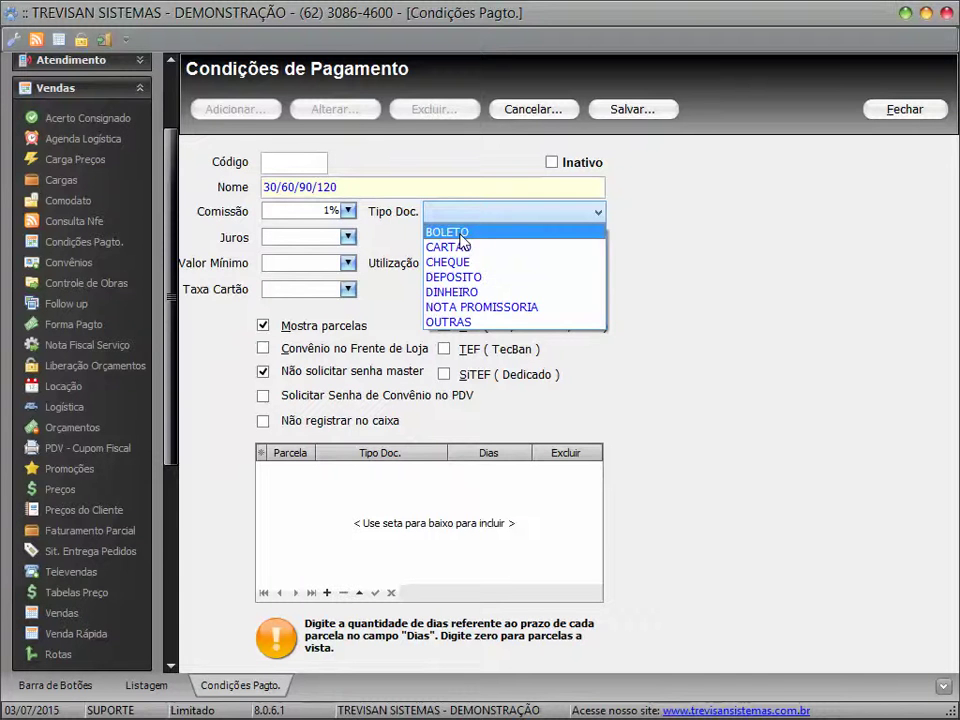
{"action": "left_click", "coordinate": [463, 232]}
{"action": "left_click", "coordinate": [503, 216]}
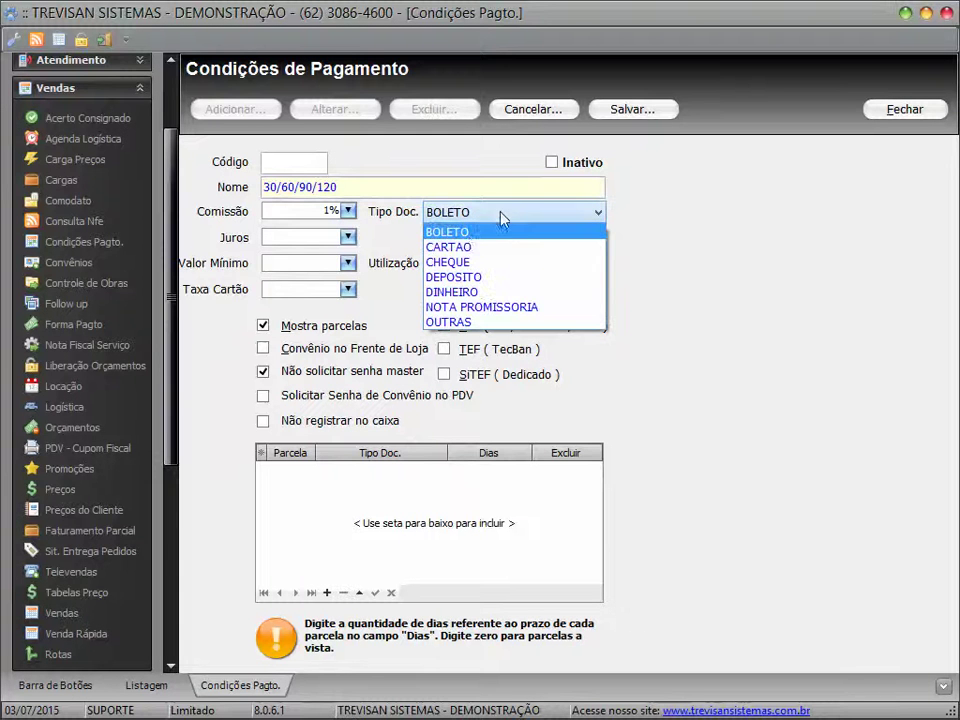
{"action": "left_click", "coordinate": [466, 265]}
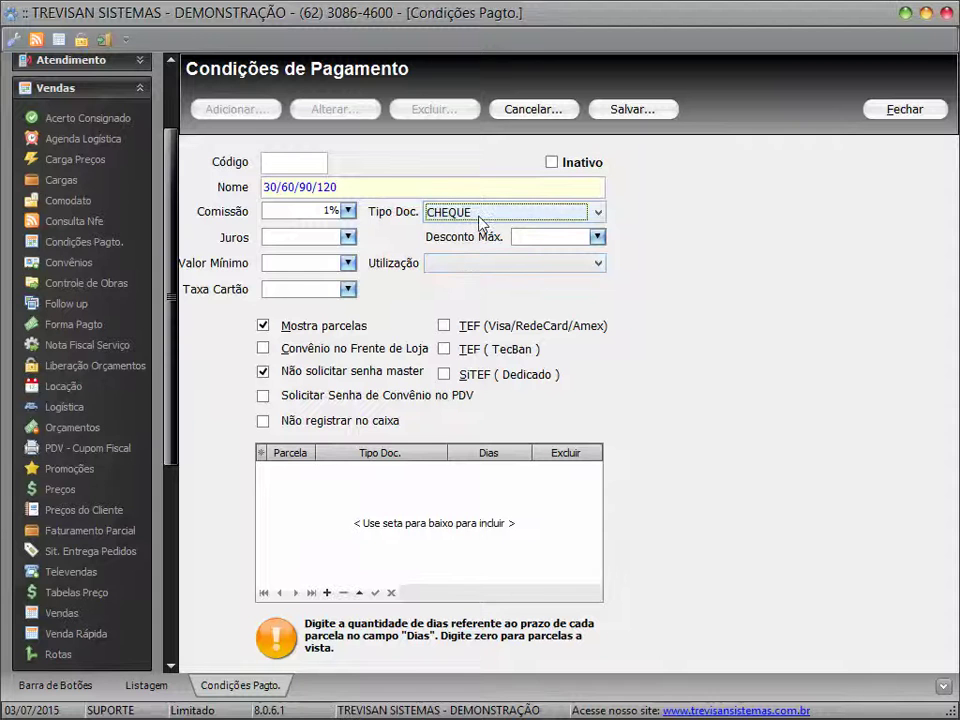
{"action": "left_click", "coordinate": [481, 218]}
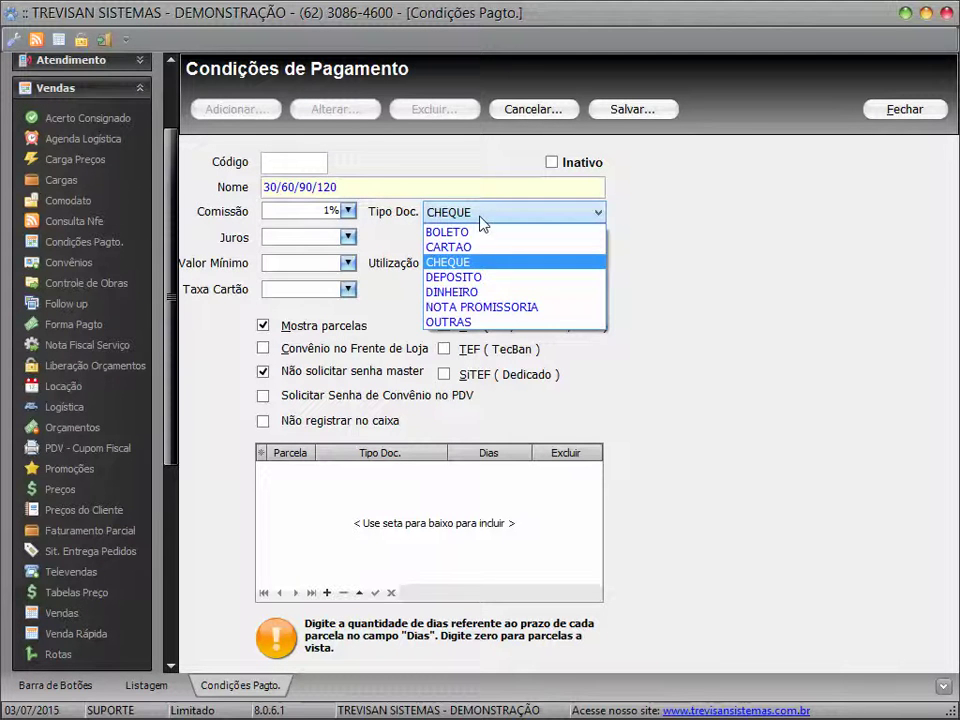
{"action": "left_click", "coordinate": [471, 233]}
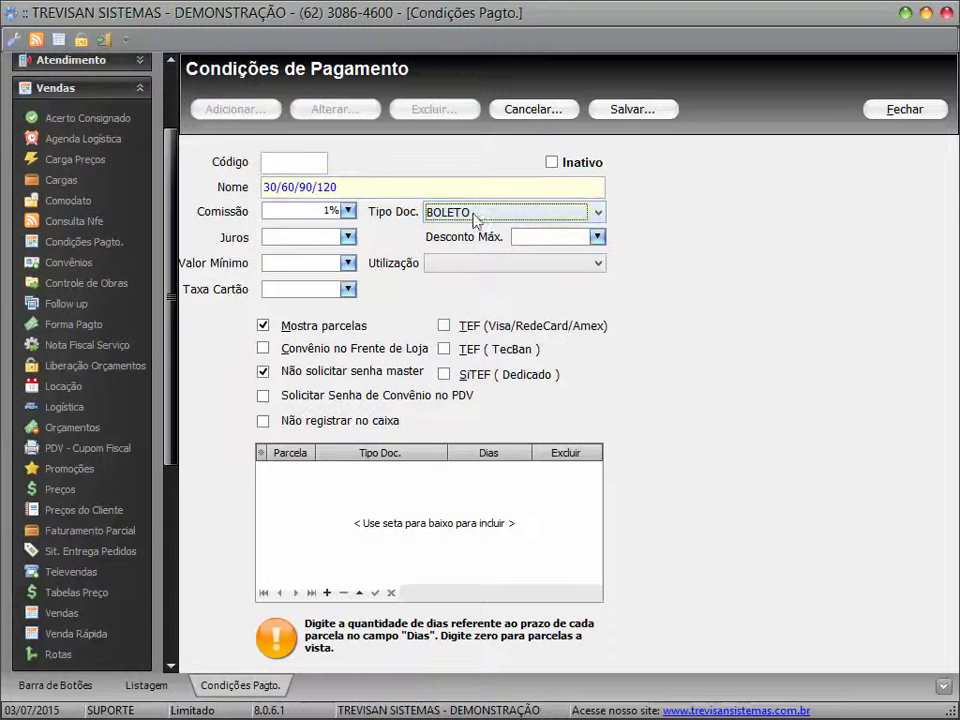
Set the condition's interest (Juros) to 0%
{"action": "left_click", "coordinate": [287, 236]}
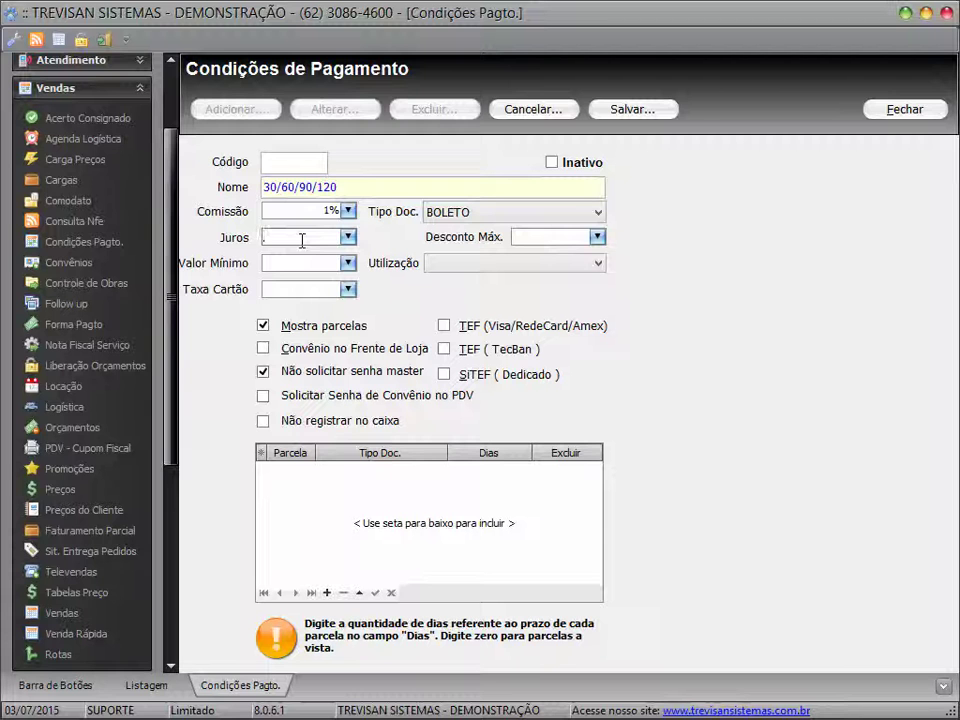
{"action": "type", "text": "5"}
{"action": "key", "text": "Tab"}
{"action": "key", "text": "shift+Tab"}
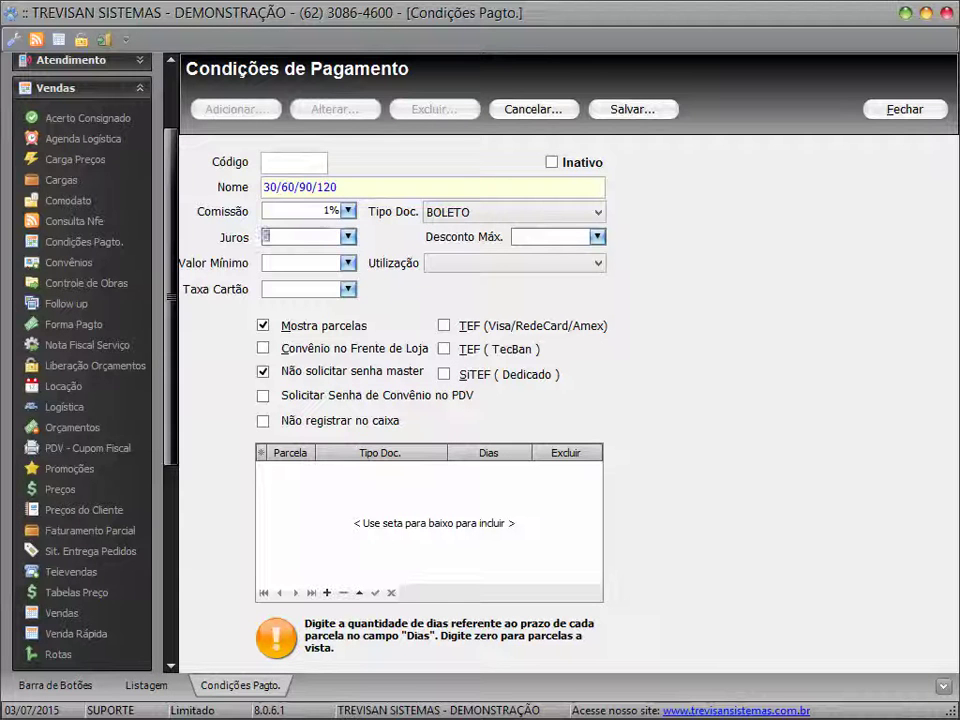
{"action": "type", "text": "0"}
{"action": "key", "text": "Tab"}
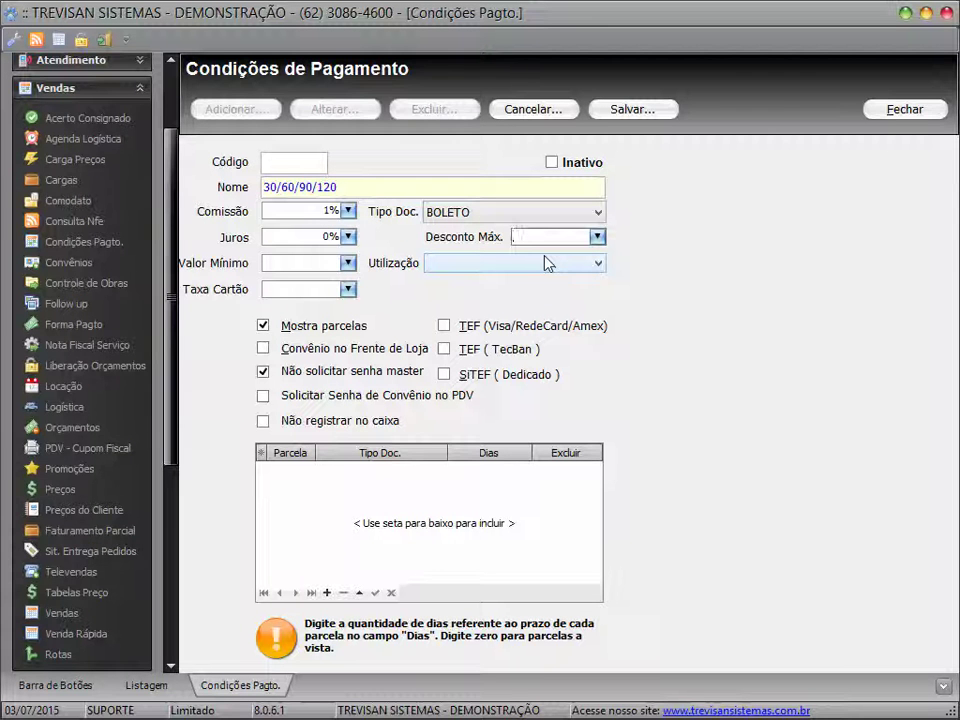
Set the maximum discount to 10% and the minimum value to 500,00
{"action": "type", "text": "10"}
{"action": "key", "text": "Tab"}
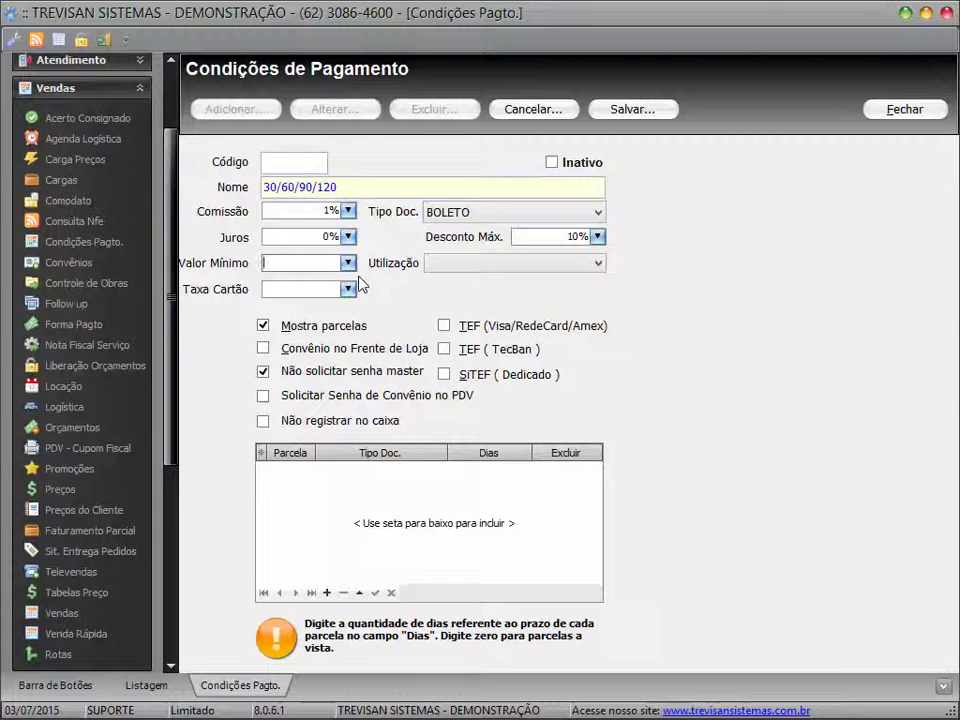
{"action": "type", "text": "500"}
{"action": "key", "text": "Tab"}
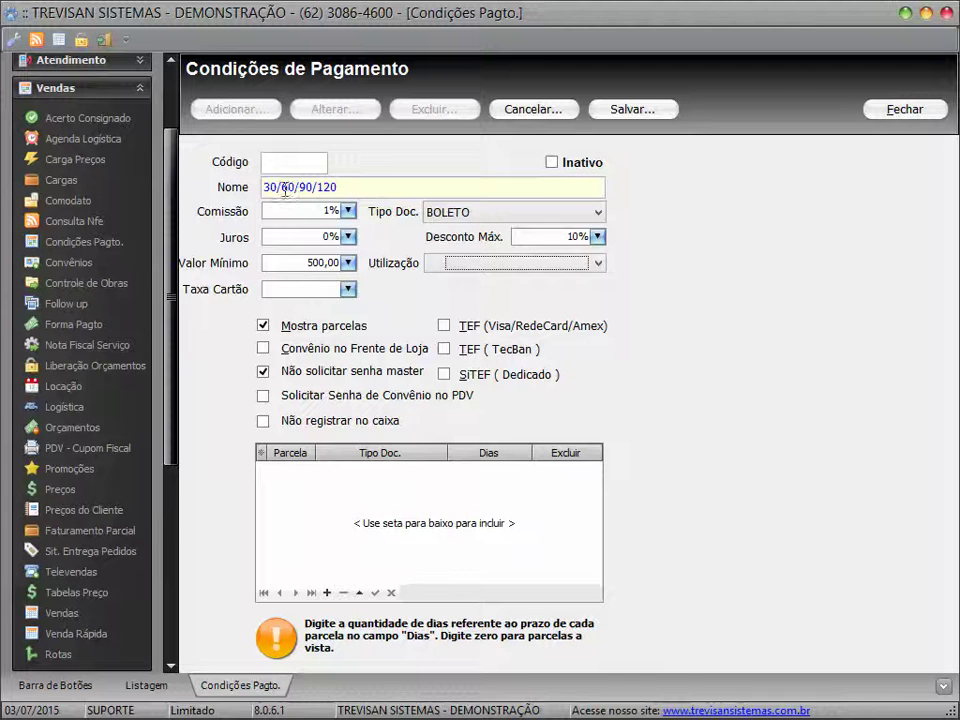
Set the condition's use to Compras/Vendas and its card fee (Taxa Cartão) to 0,00
{"action": "left_click", "coordinate": [530, 264]}
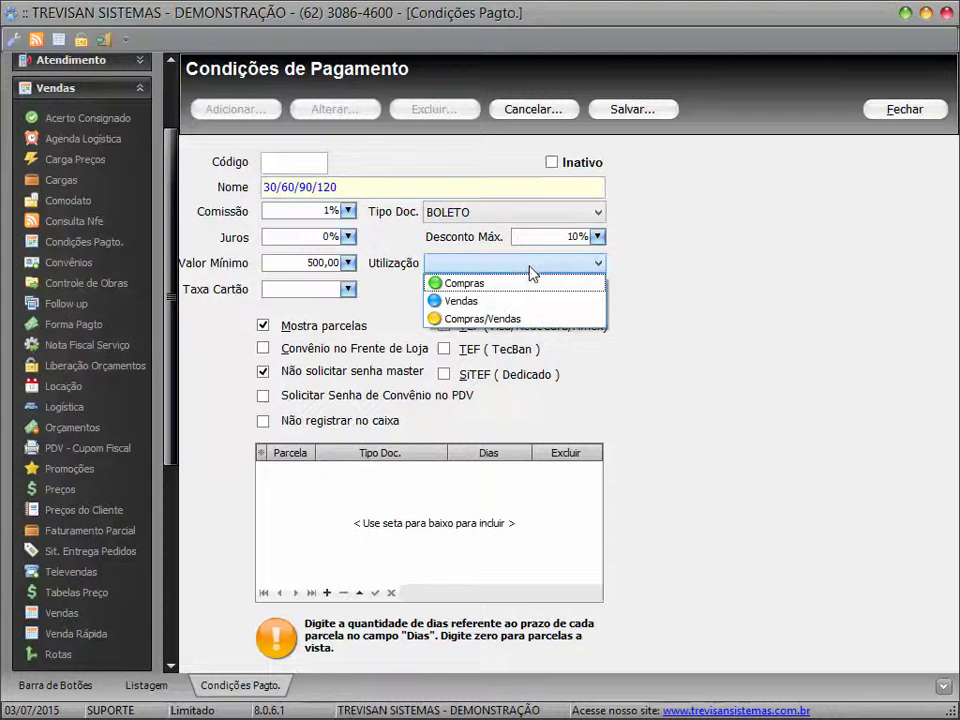
{"action": "left_click", "coordinate": [489, 319]}
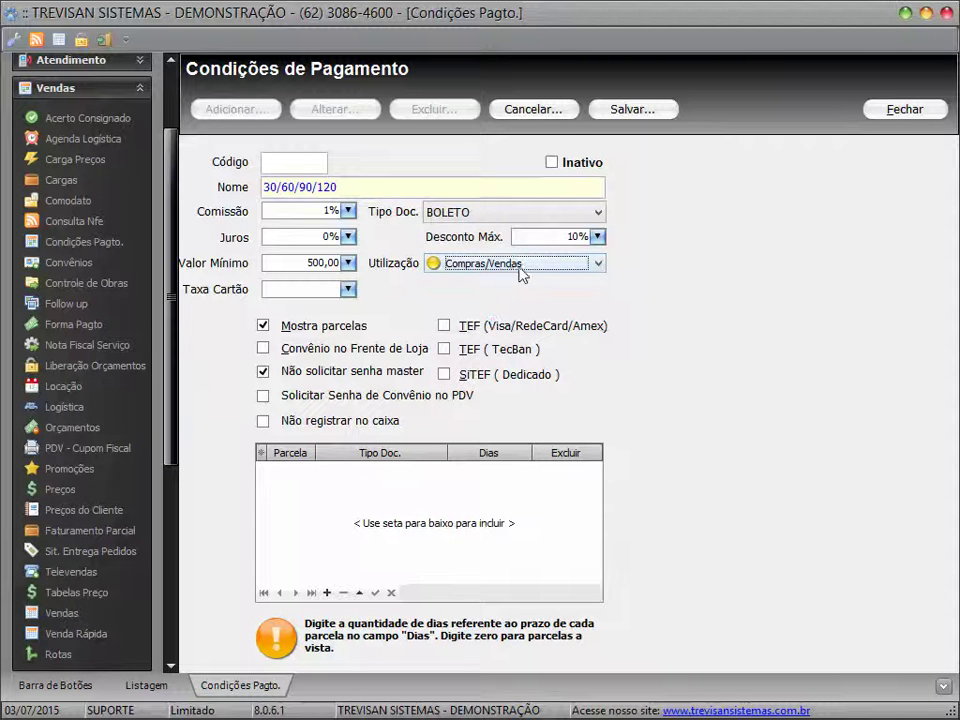
{"action": "left_click", "coordinate": [312, 290]}
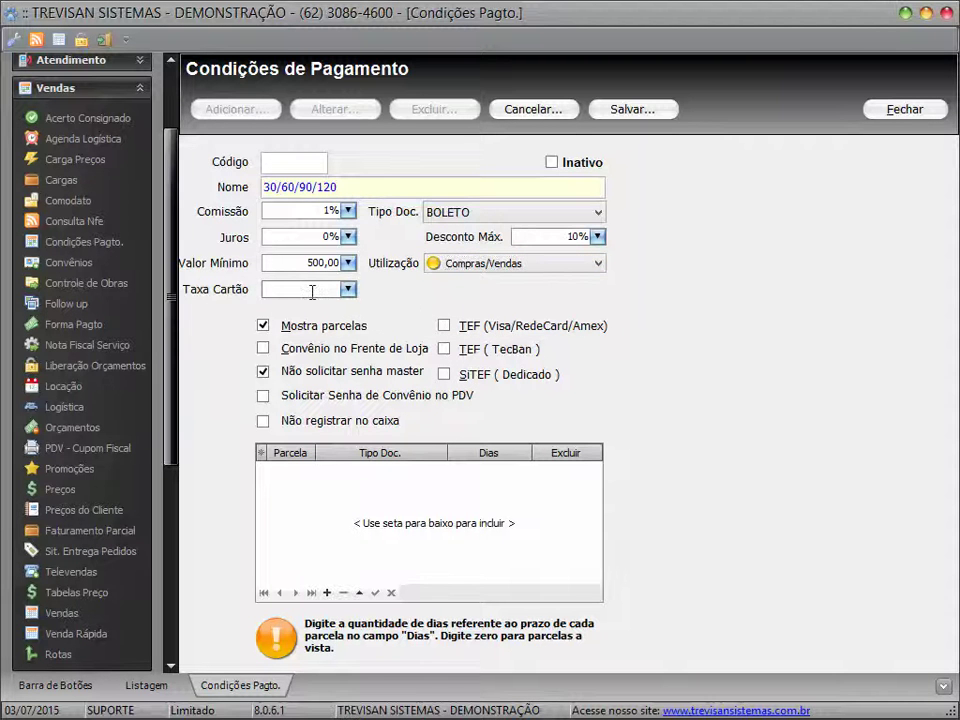
{"action": "type", "text": "0"}
{"action": "key", "text": "Tab"}
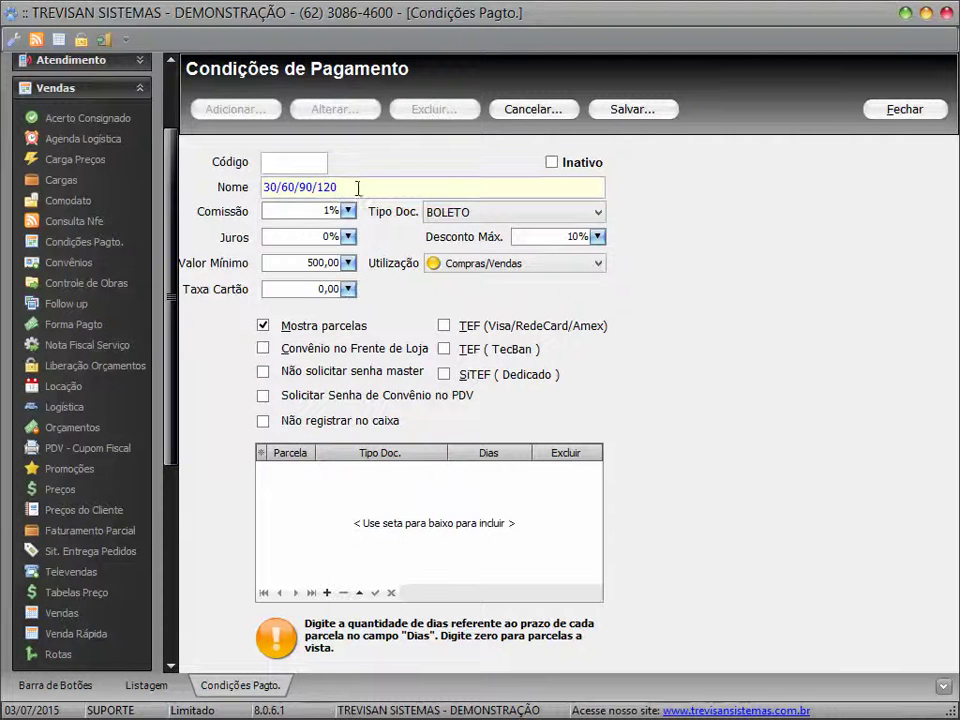
Save the payment condition, enable "Não solicitar senha master" and save it again
{"action": "key", "text": "ctrl+s"}
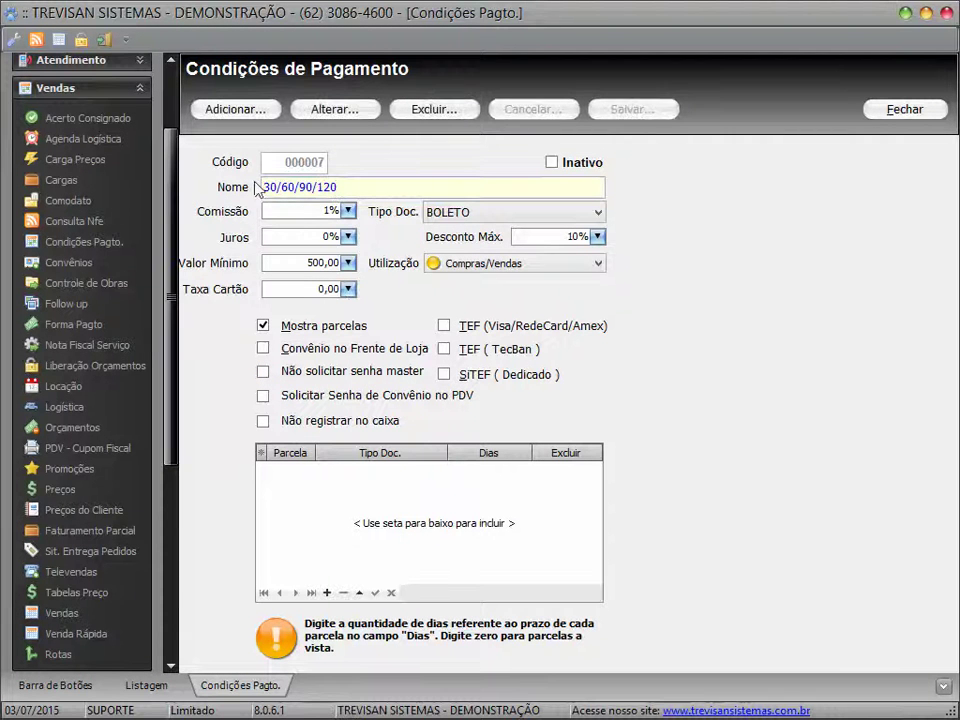
{"action": "left_click", "coordinate": [264, 373]}
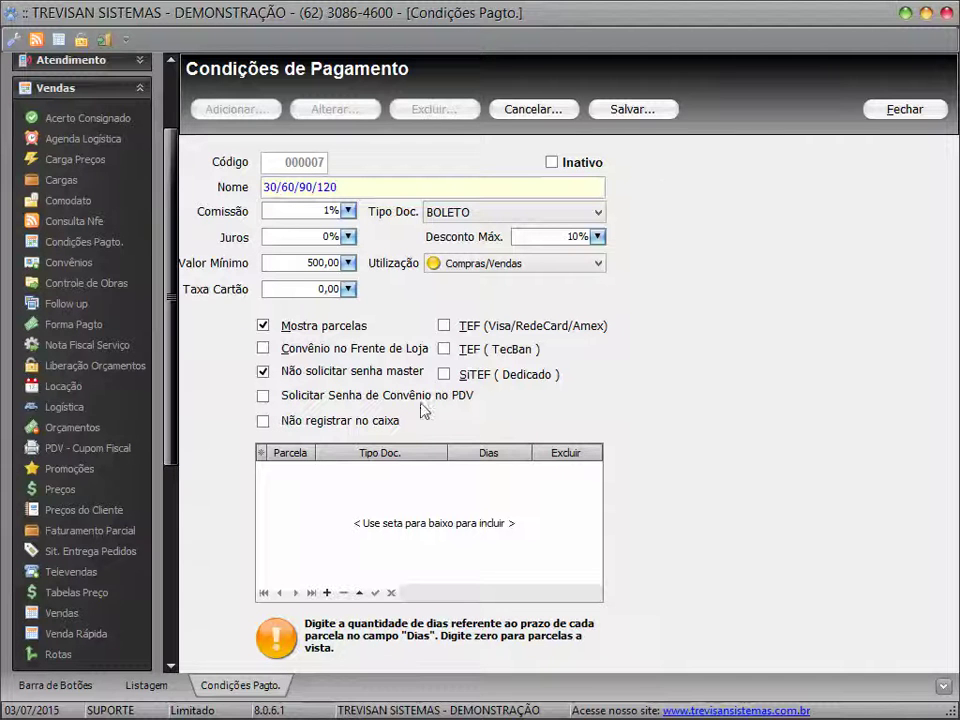
{"action": "left_click", "coordinate": [631, 109]}
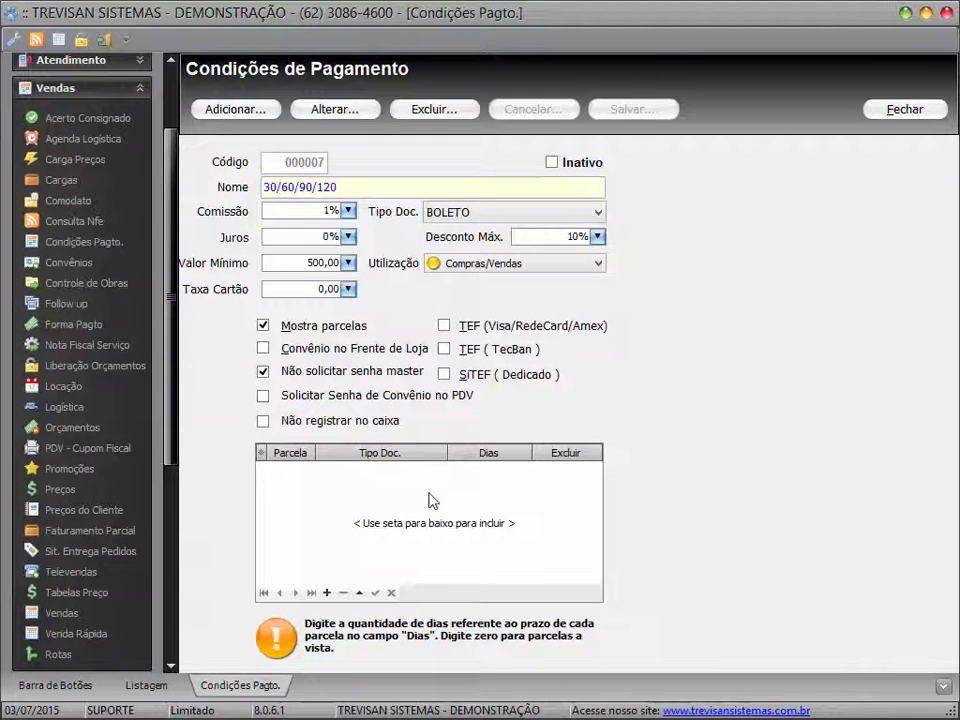
Add instalment 001 with document type BOLETO due in 30 days and start a second instalment row
{"action": "left_click", "coordinate": [356, 186]}
{"action": "left_click", "coordinate": [356, 186]}
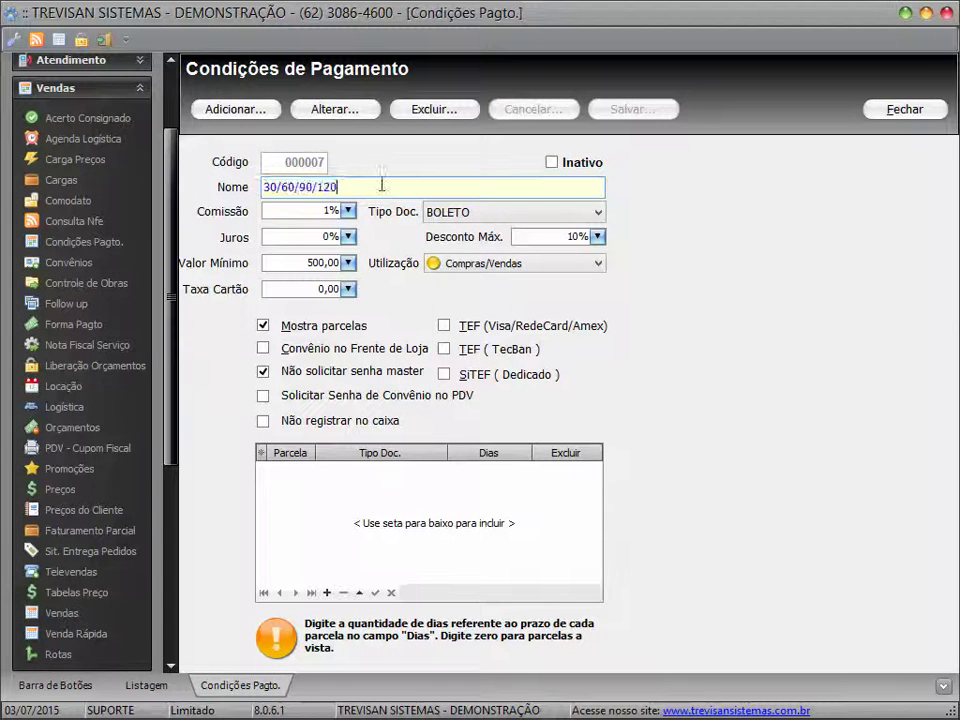
{"action": "left_click_drag", "start_coordinate": [381, 186], "coordinate": [189, 176]}
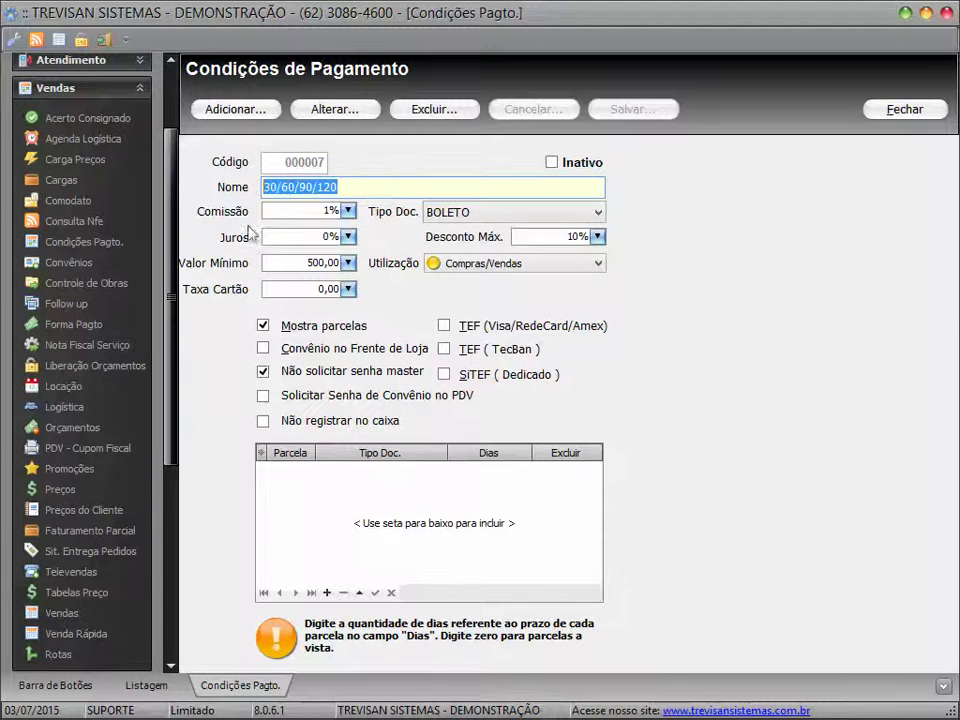
{"action": "left_click", "coordinate": [429, 502]}
{"action": "key", "text": "Down"}
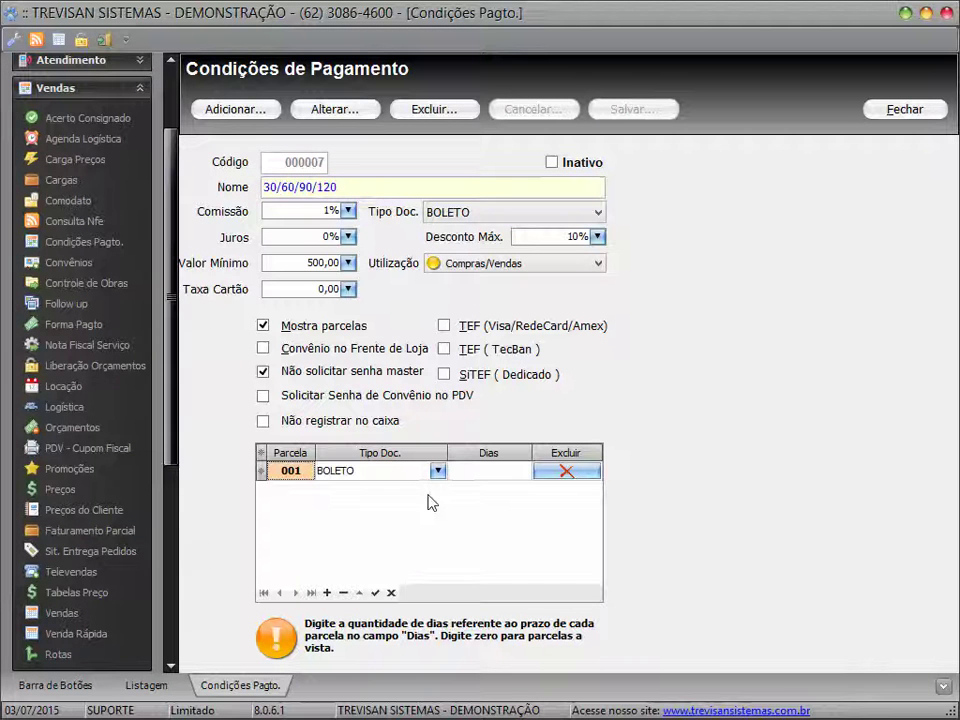
{"action": "key", "text": "Tab"}
{"action": "key", "text": "Tab"}
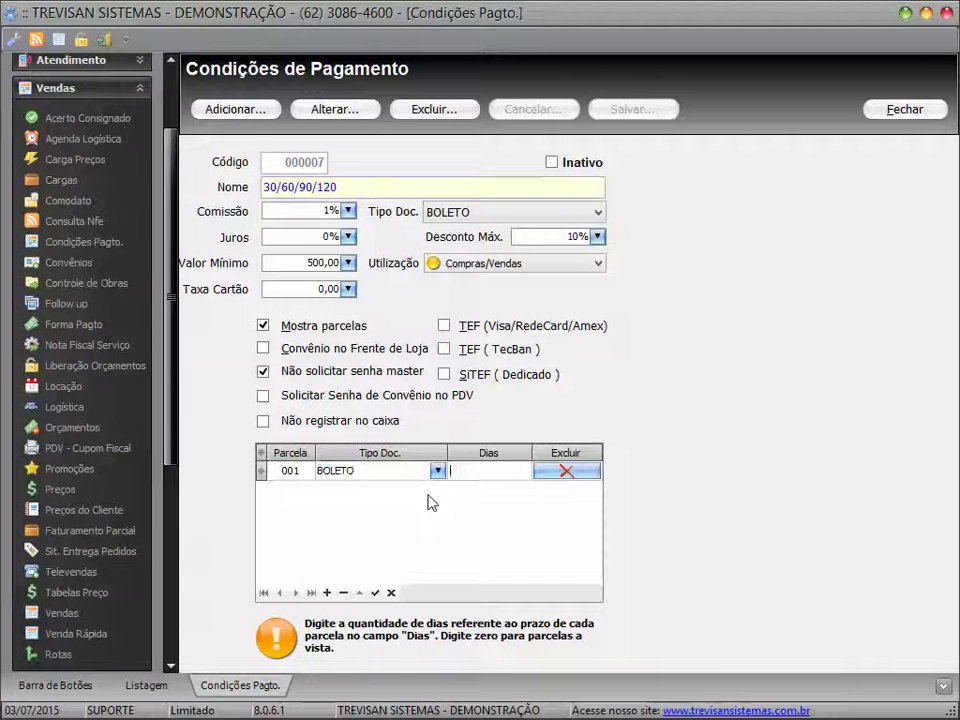
{"action": "type", "text": "30"}
{"action": "key", "text": "Down"}
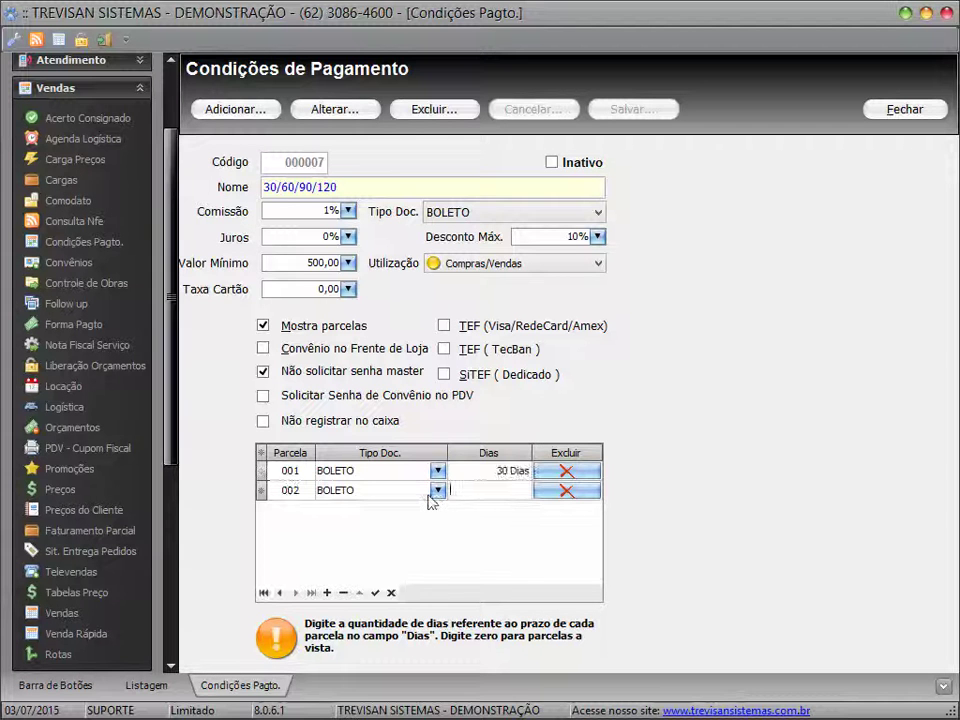
Set instalment 002 to 60 days and add BOLETO instalment 003 due in 90 days
{"action": "type", "text": "60"}
{"action": "key", "text": "Down"}
{"action": "type", "text": "90"}
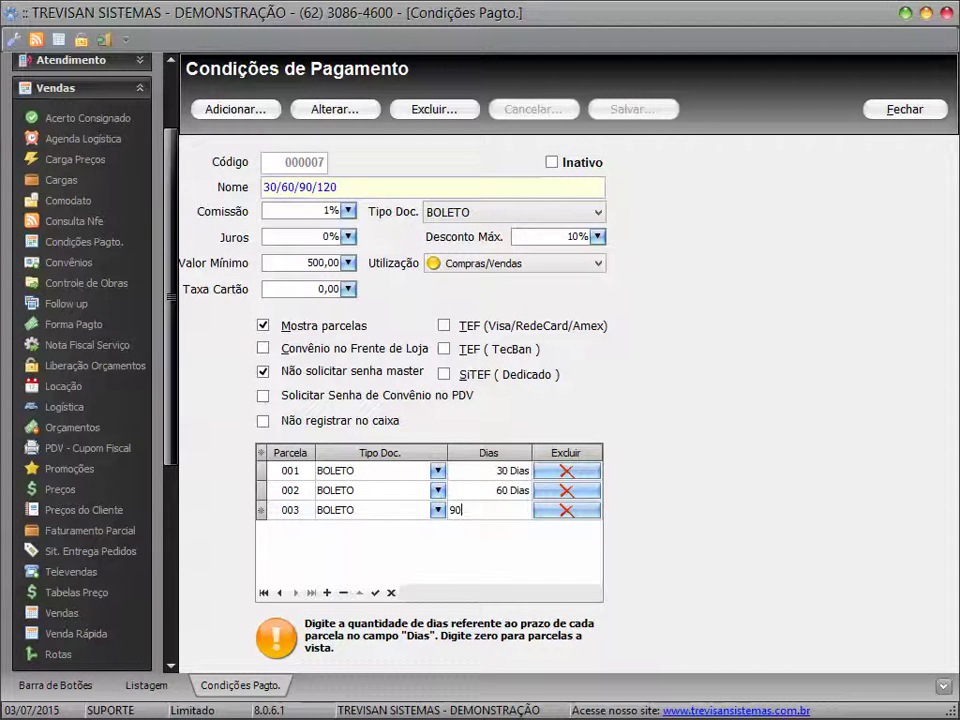
{"action": "key", "text": "Down"}
{"action": "key", "text": "Up"}
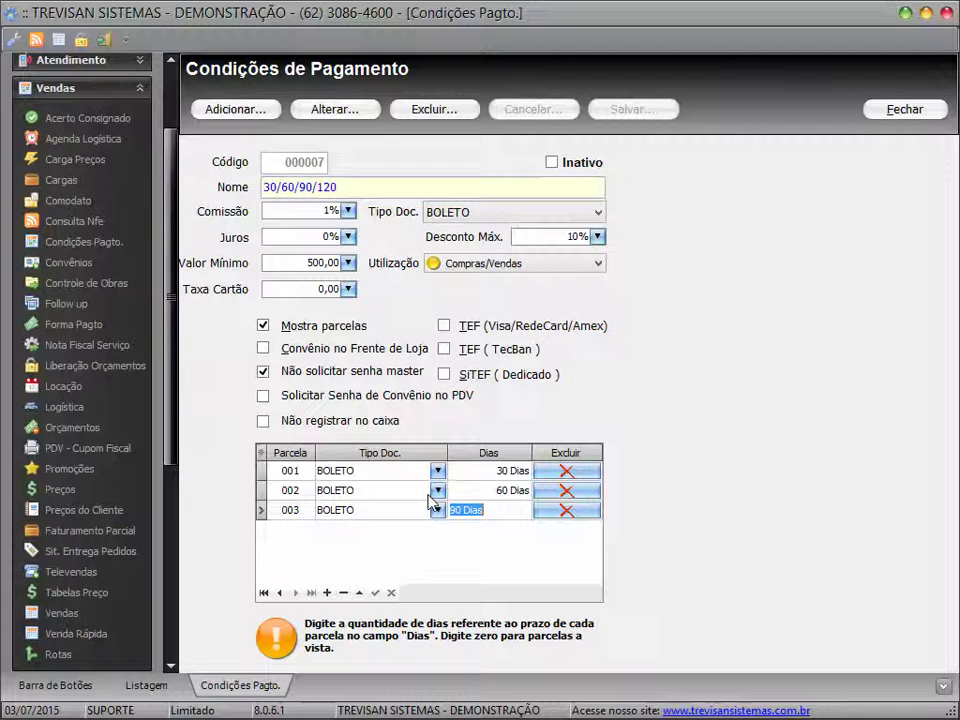
{"action": "key", "text": "Up"}
{"action": "key", "text": "Up"}
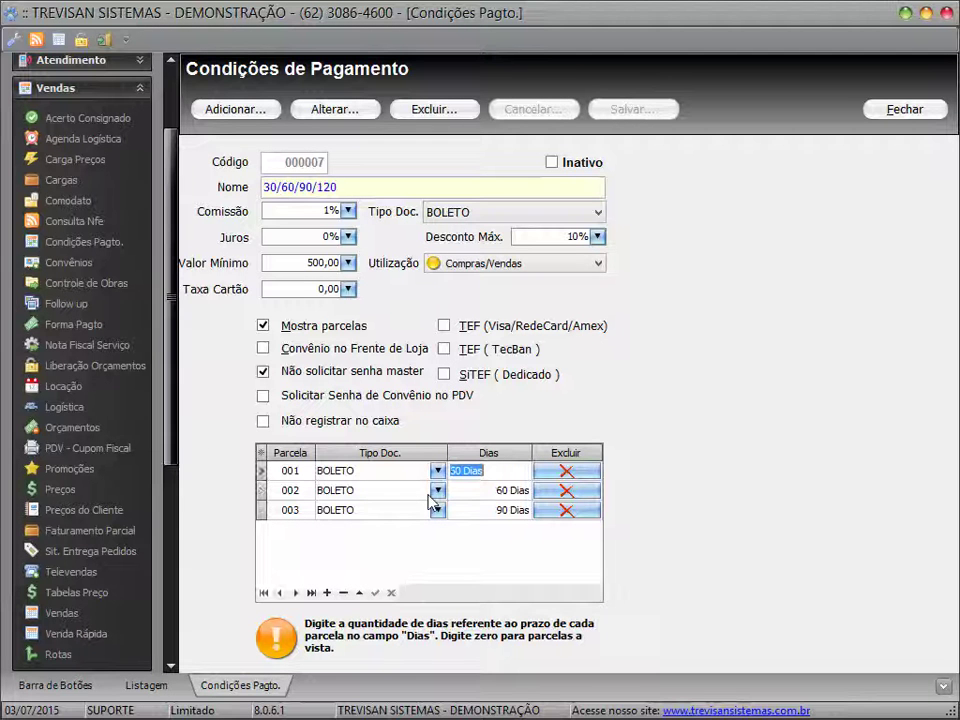
{"action": "key", "text": "Down"}
{"action": "key", "text": "Down"}
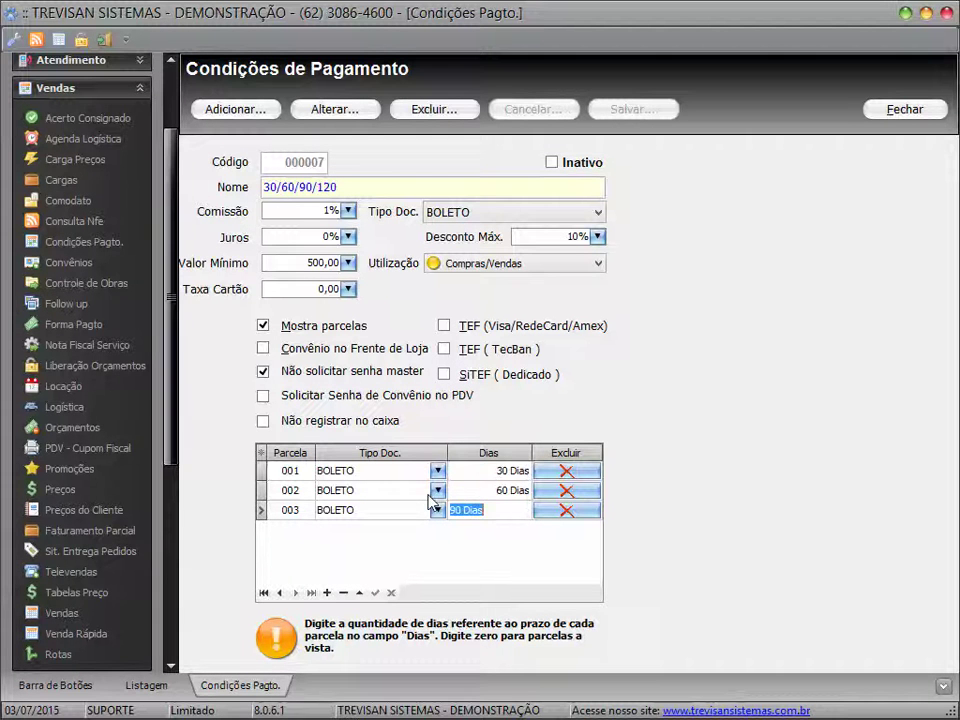
{"action": "key", "text": "Up"}
{"action": "key", "text": "Up"}
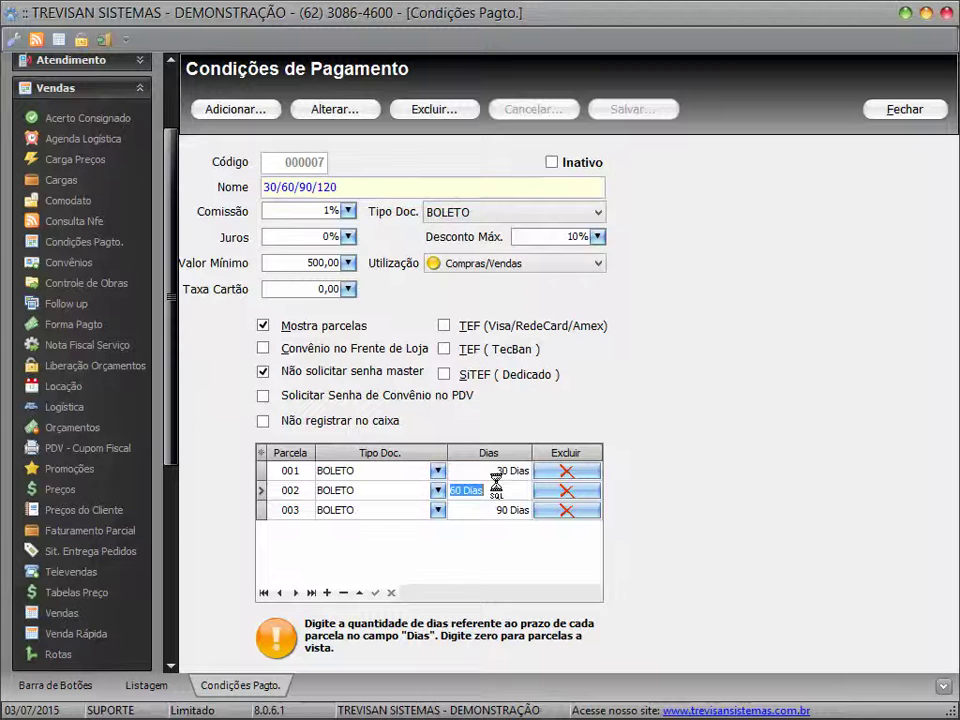
{"action": "left_click_drag", "start_coordinate": [369, 187], "coordinate": [266, 186]}
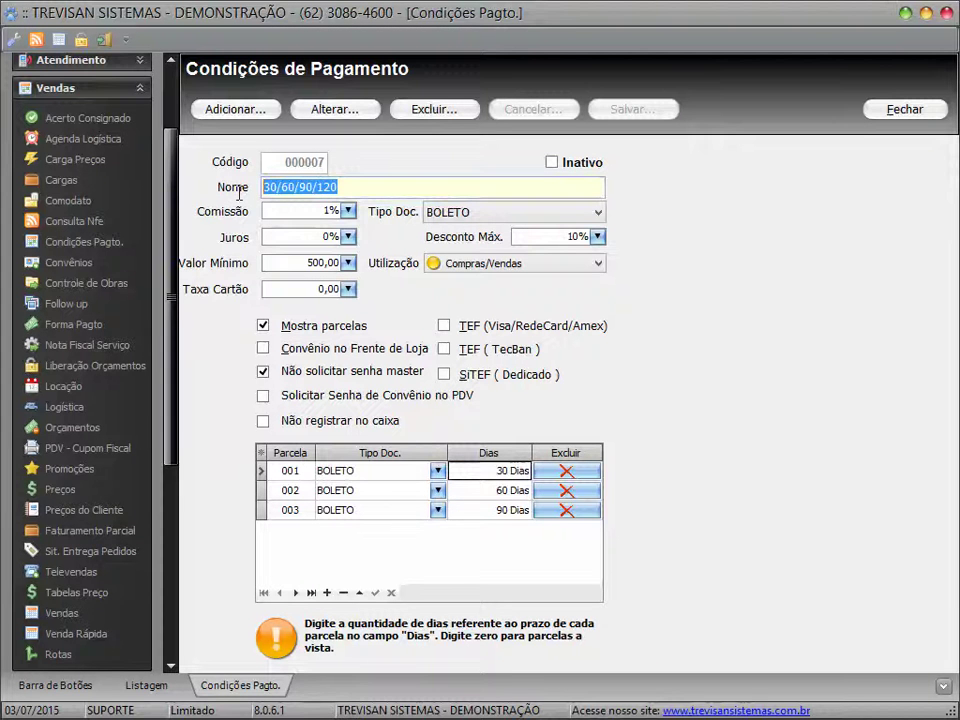
Add BOLETO instalment 004 due in 120 days to the 30/60/90/120 condition
{"action": "left_click", "coordinate": [505, 533]}
{"action": "key", "text": "Down"}
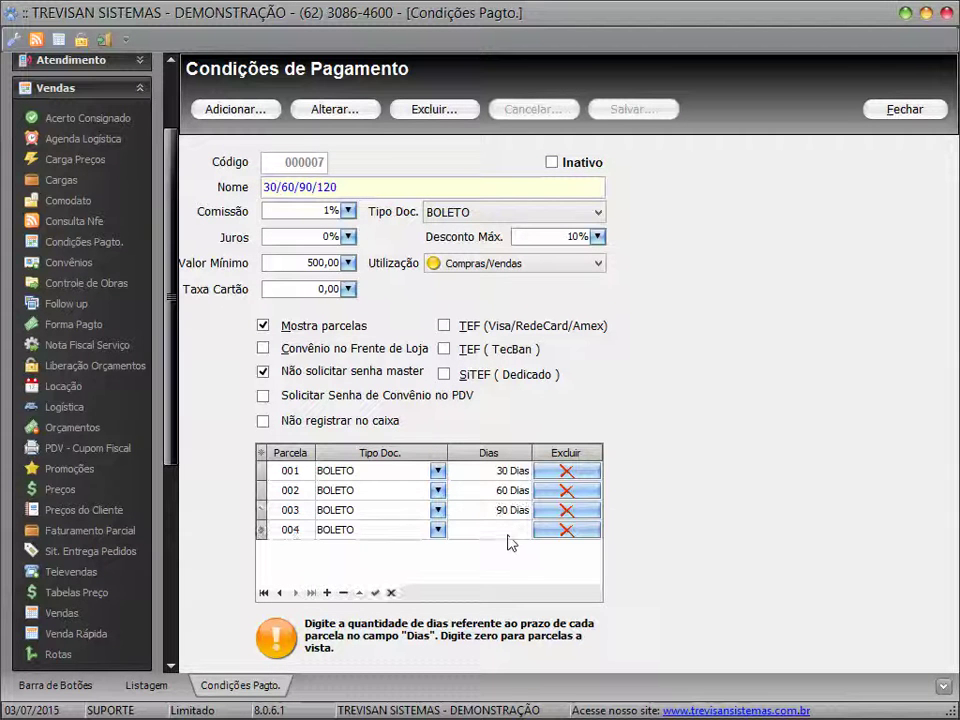
{"action": "type", "text": "1"}
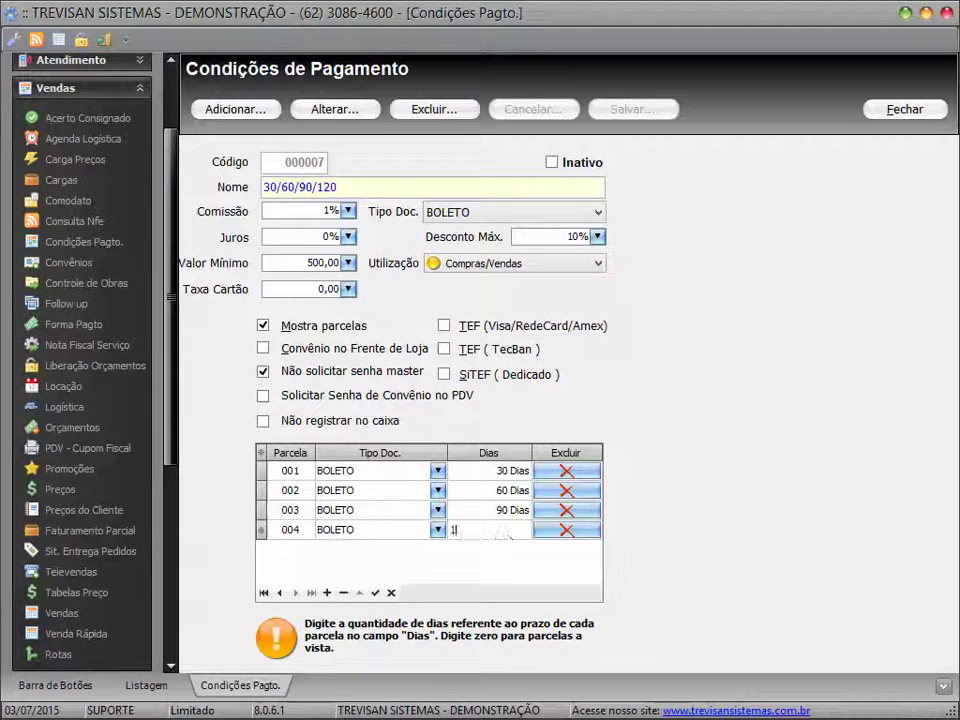
{"action": "type", "text": "20 Dias"}
{"action": "key", "text": "Up"}
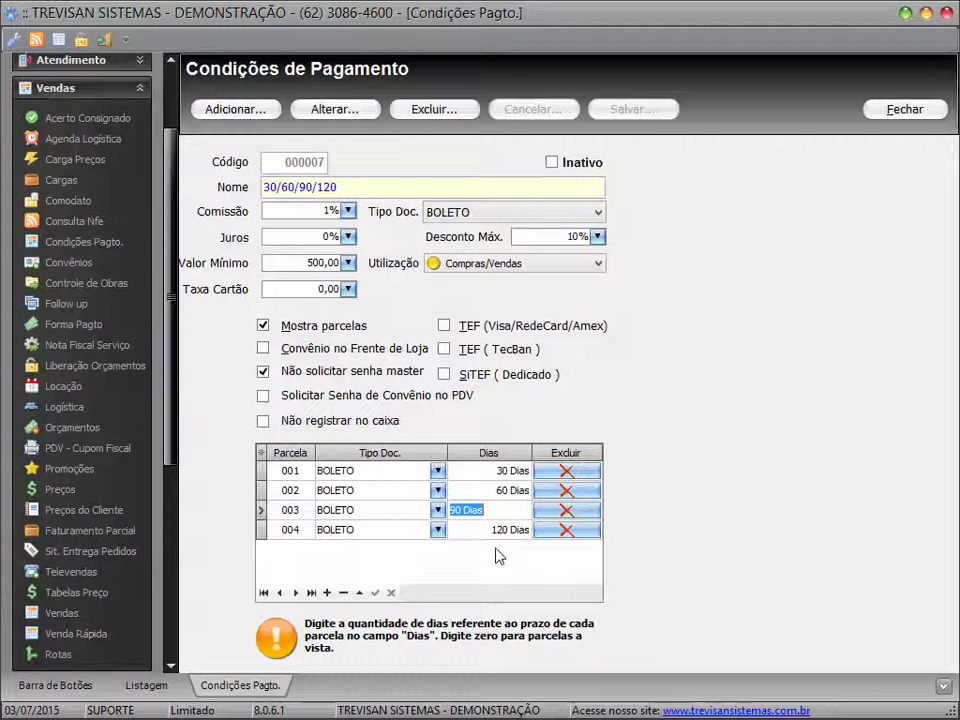
{"action": "key", "text": "Up"}
{"action": "key", "text": "Up"}
{"action": "key", "text": "Down"}
{"action": "key", "text": "Down"}
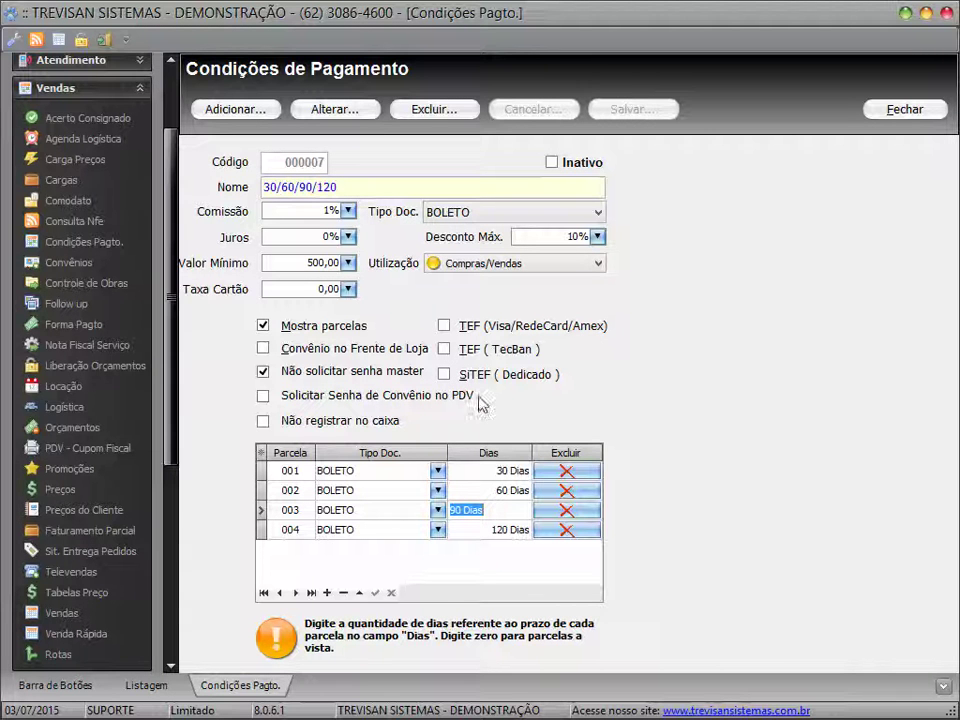
Start a new payment condition named 5 VEZES (5X) with document type BOLETO
{"action": "left_click", "coordinate": [240, 109]}
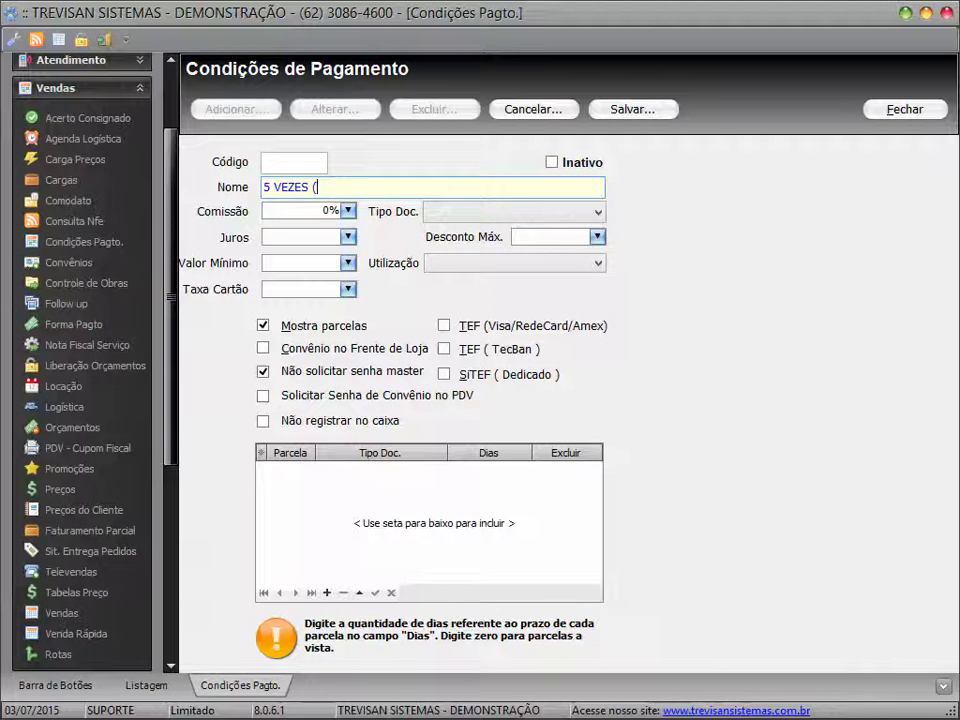
{"action": "type", "text": "5 VEZES (5X)"}
{"action": "key", "text": "Tab"}
{"action": "key", "text": "Tab"}
{"action": "key", "text": "alt+Down"}
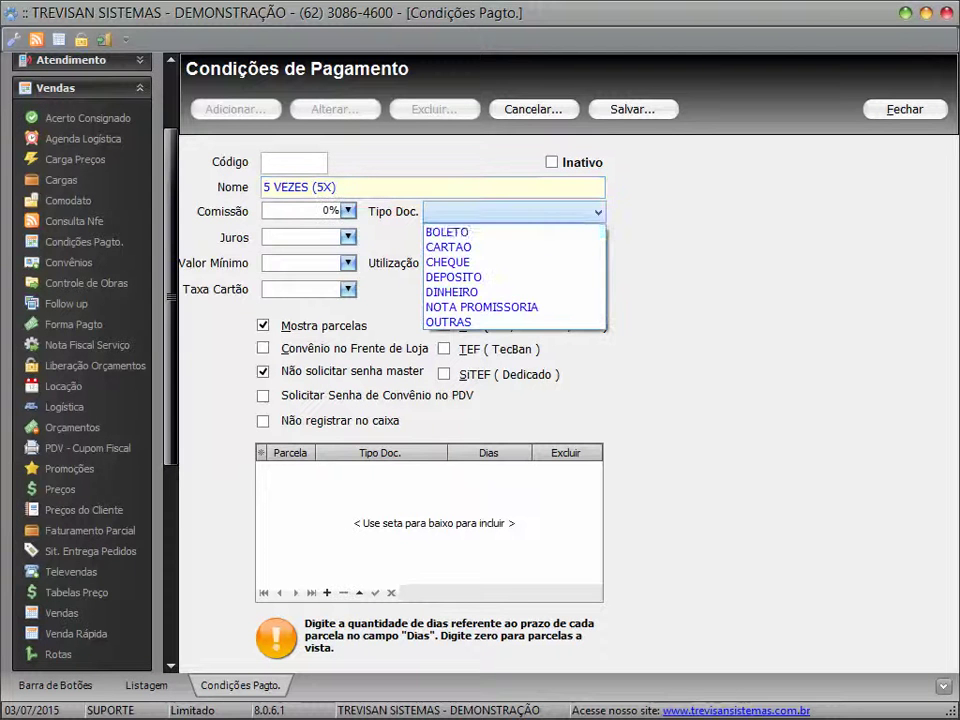
{"action": "key", "text": "Down"}
{"action": "key", "text": "Return"}
Set the condition's interest (Juros) and maximum discount to 0% and its minimum value to 0,00
{"action": "key", "text": "Tab"}
{"action": "key", "text": "Tab"}
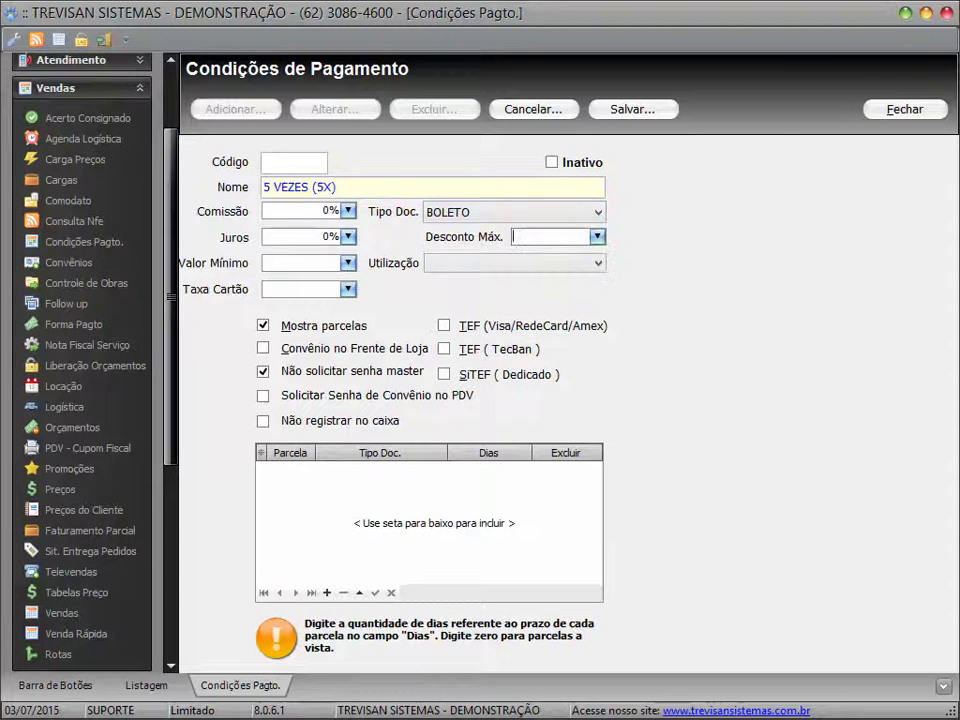
{"action": "type", "text": "10"}
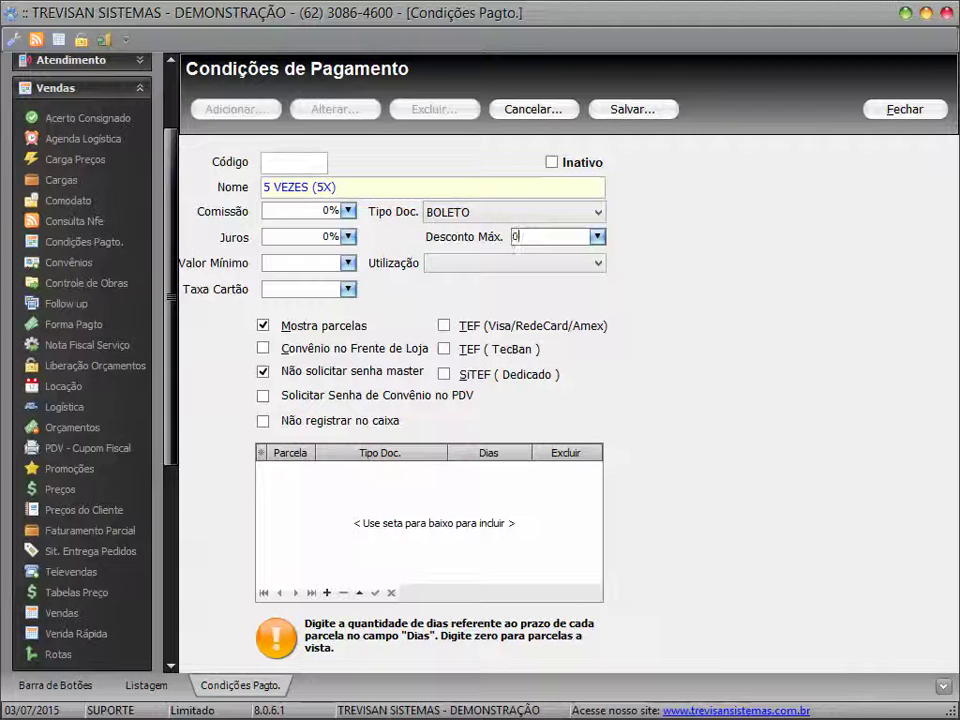
{"action": "key", "text": "Tab"}
{"action": "key", "text": "Tab"}
Set the use to Compras/Vendas with a card fee of 0,00 and save the payment condition
{"action": "key", "text": "alt+Down"}
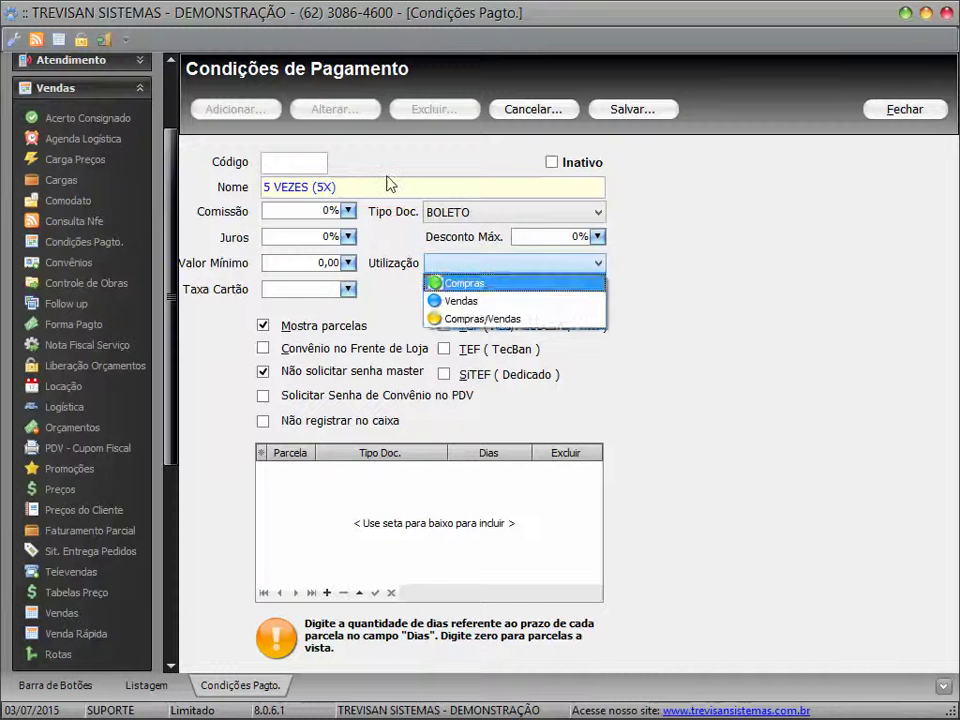
{"action": "key", "text": "Down"}
{"action": "key", "text": "Down"}
{"action": "key", "text": "Return"}
{"action": "key", "text": "Tab"}
{"action": "key", "text": "Tab"}
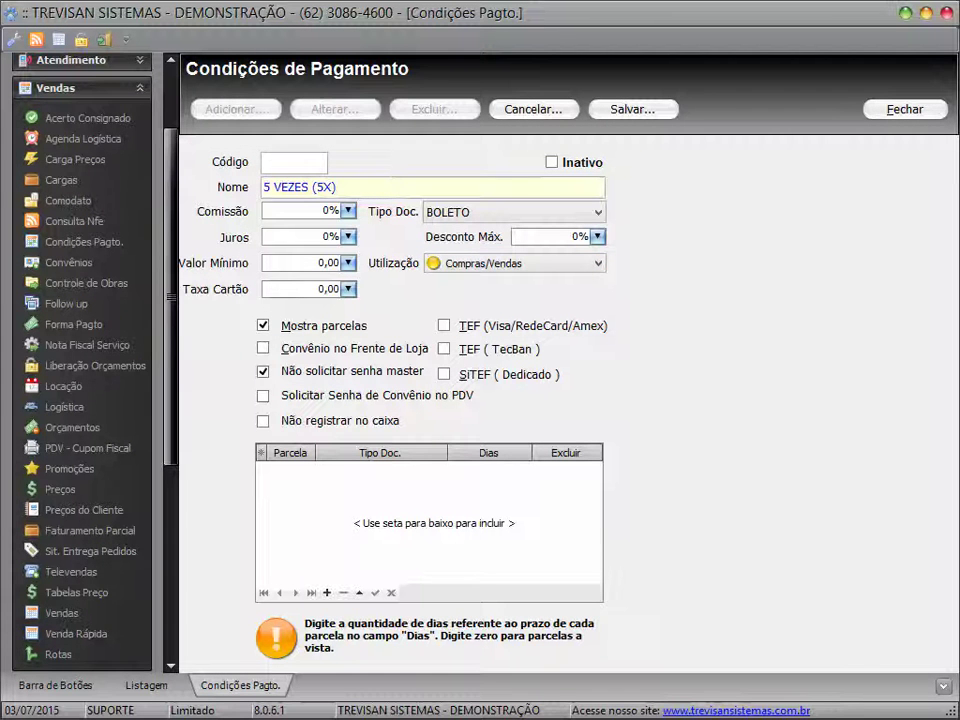
{"action": "left_click", "coordinate": [640, 110]}
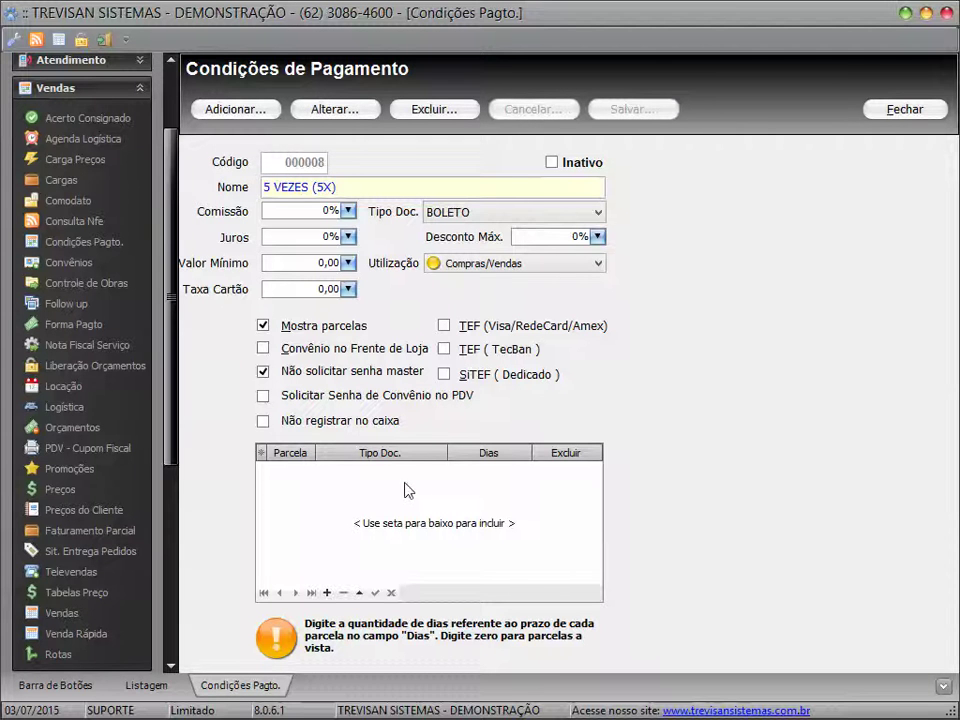
Add BOLETO instalments 001 due in 1 day and 002 due in 30 days to the 5 VEZES (5X) condition
{"action": "left_click_drag", "start_coordinate": [350, 187], "coordinate": [220, 188]}
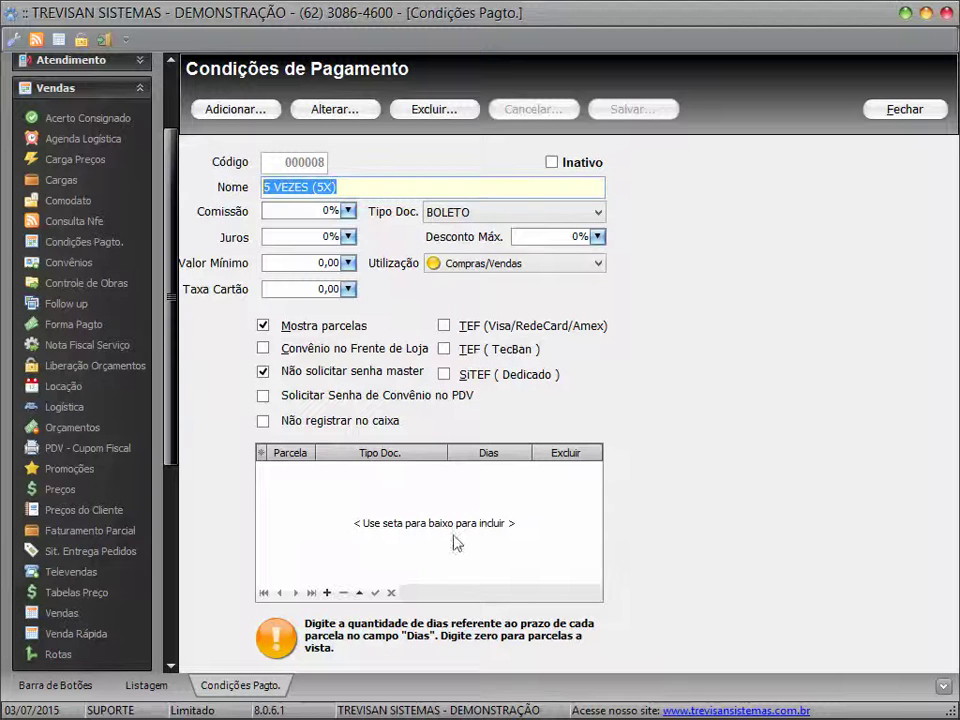
{"action": "left_click", "coordinate": [437, 502]}
{"action": "key", "text": "Down"}
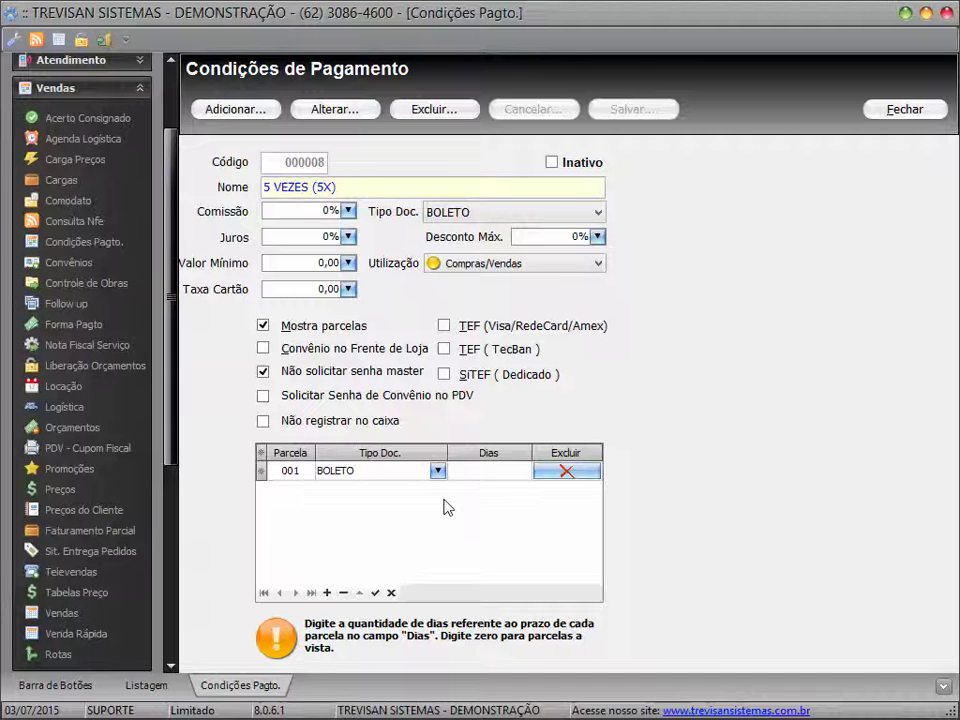
{"action": "type", "text": "1"}
{"action": "key", "text": "Down"}
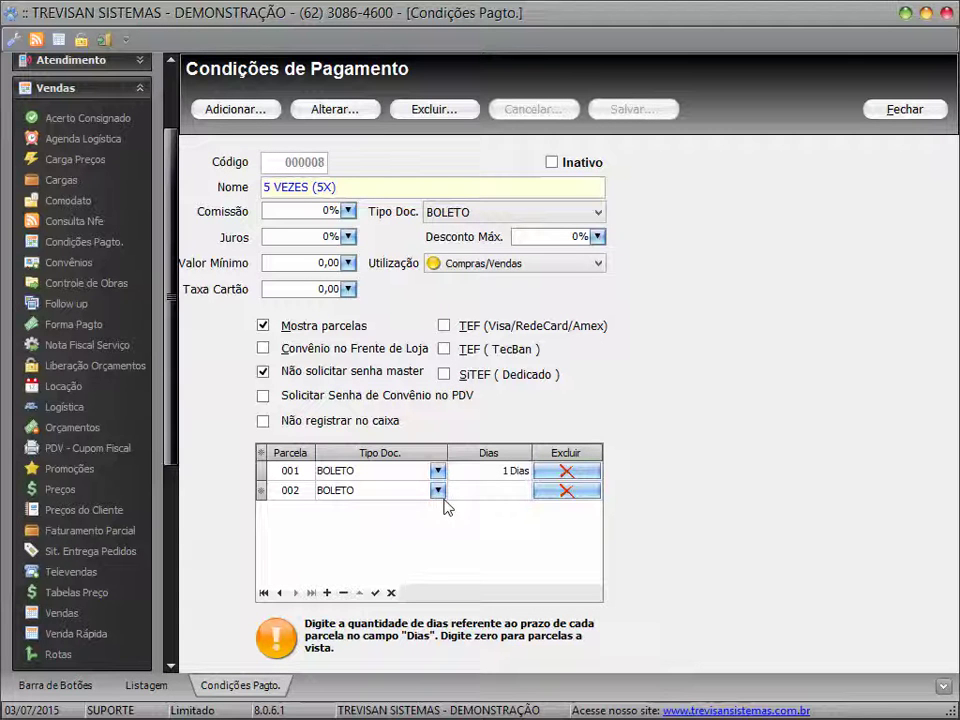
{"action": "type", "text": "30"}
Add BOLETO instalments 003, 004 and 005 due in 60, 90 and 120 days
{"action": "key", "text": "Down"}
{"action": "type", "text": "60"}
{"action": "key", "text": "Down"}
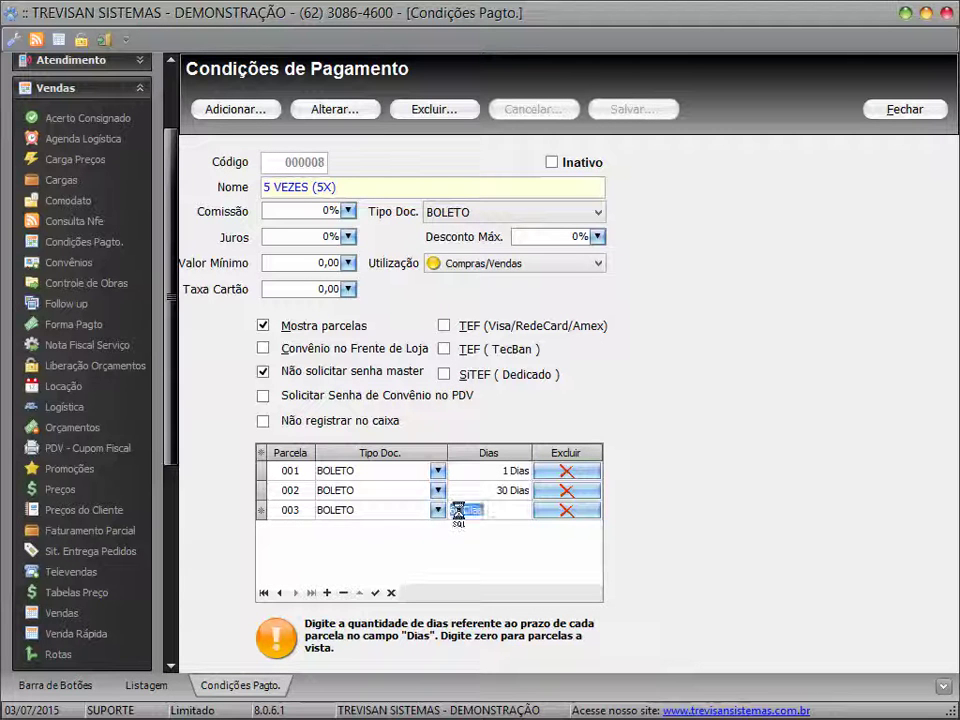
{"action": "key", "text": "Down"}
{"action": "type", "text": "90"}
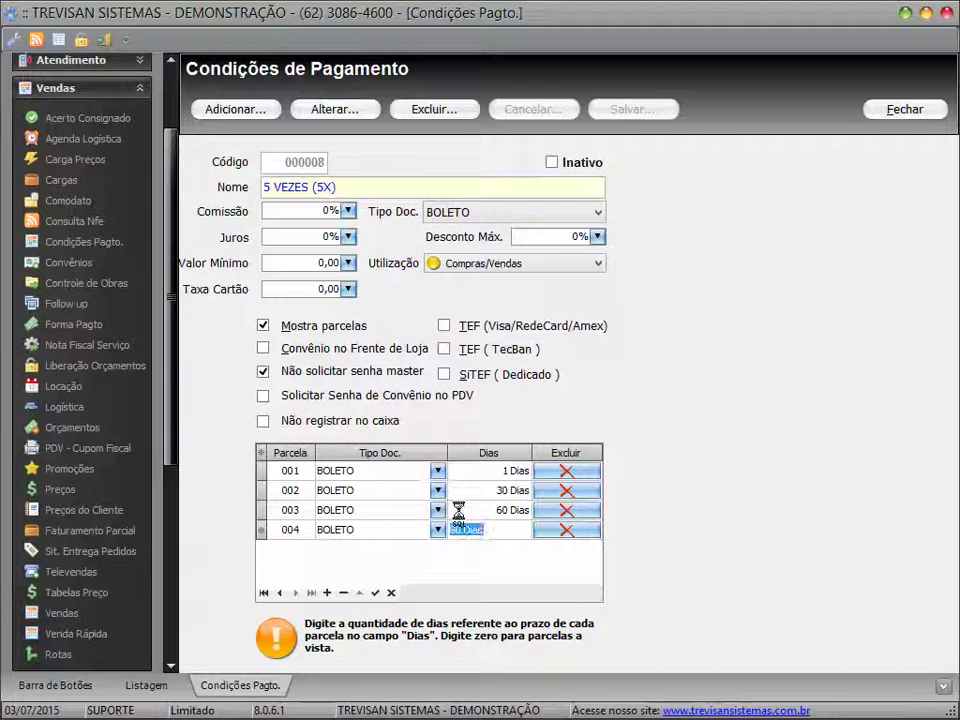
{"action": "key", "text": "Down"}
{"action": "type", "text": "120"}
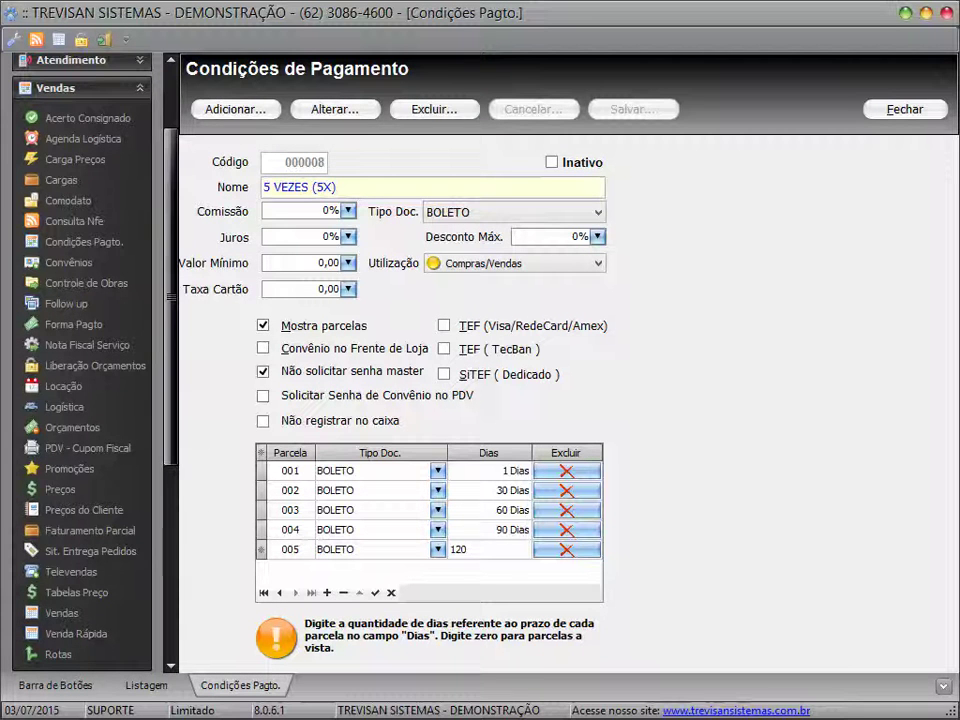
{"action": "key", "text": "Return"}
Review the due days of instalments 001 to 005 row by row
{"action": "key", "text": "Up"}
{"action": "key", "text": "Up"}
{"action": "key", "text": "Up"}
{"action": "key", "text": "Up"}
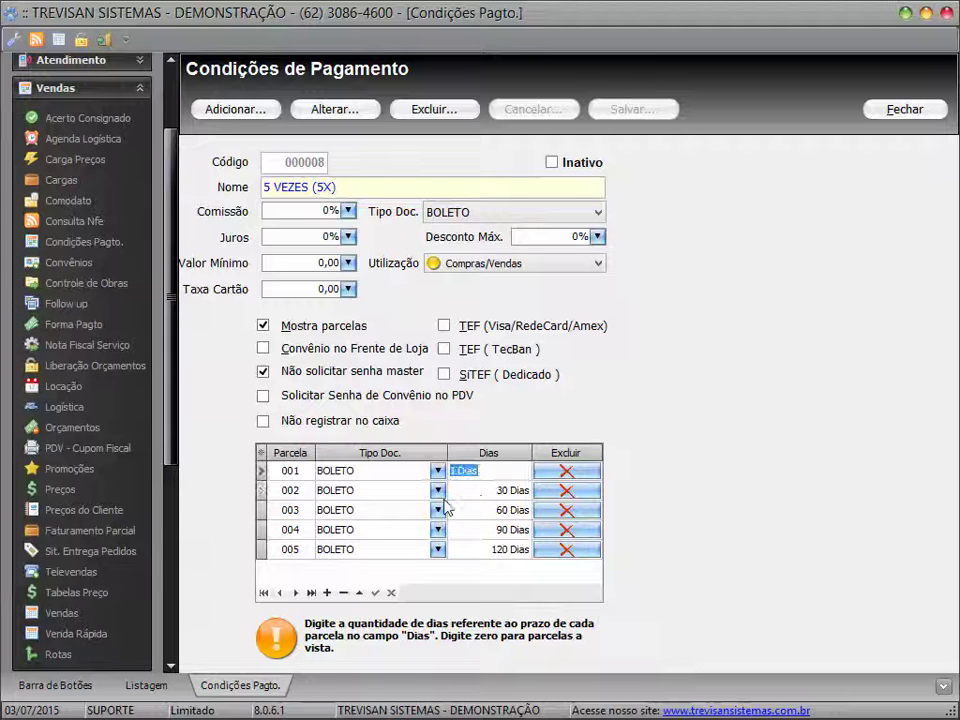
{"action": "key", "text": "Down"}
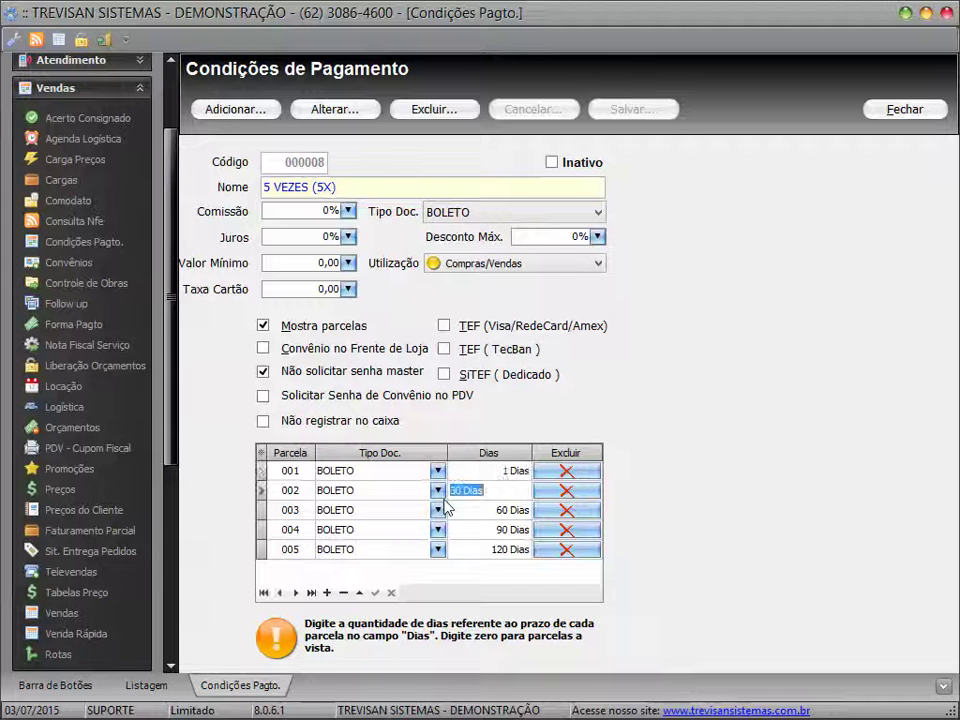
{"action": "key", "text": "Down"}
{"action": "key", "text": "Down"}
{"action": "key", "text": "Down"}
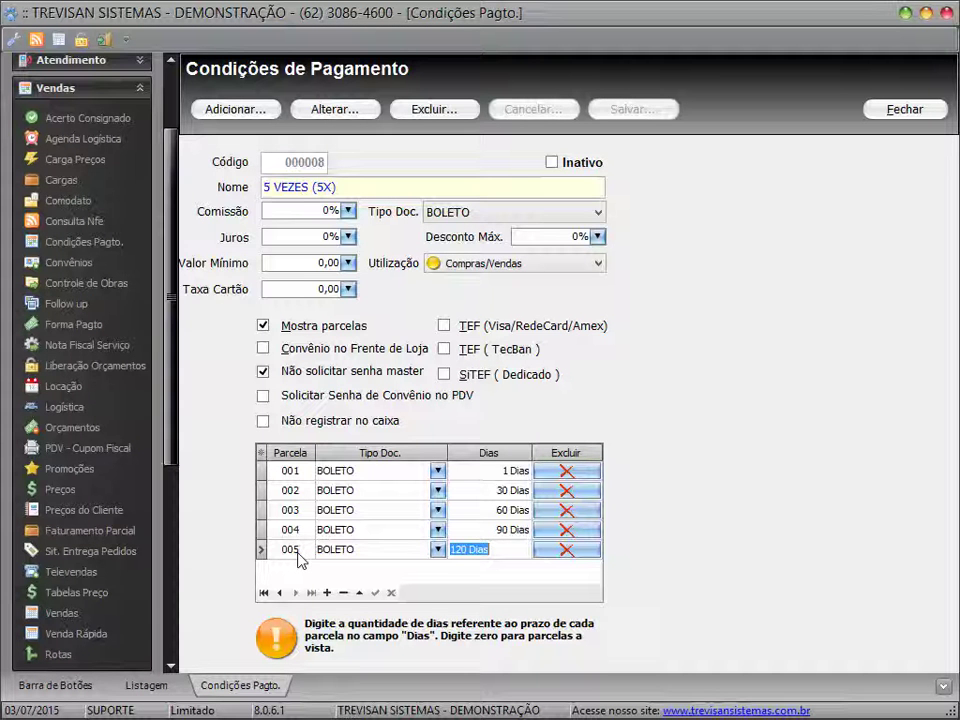
{"action": "key", "text": "Up"}
{"action": "key", "text": "Up"}
{"action": "key", "text": "Up"}
{"action": "key", "text": "Up"}
{"action": "key", "text": "Down"}
{"action": "key", "text": "Up"}
{"action": "key", "text": "Down"}
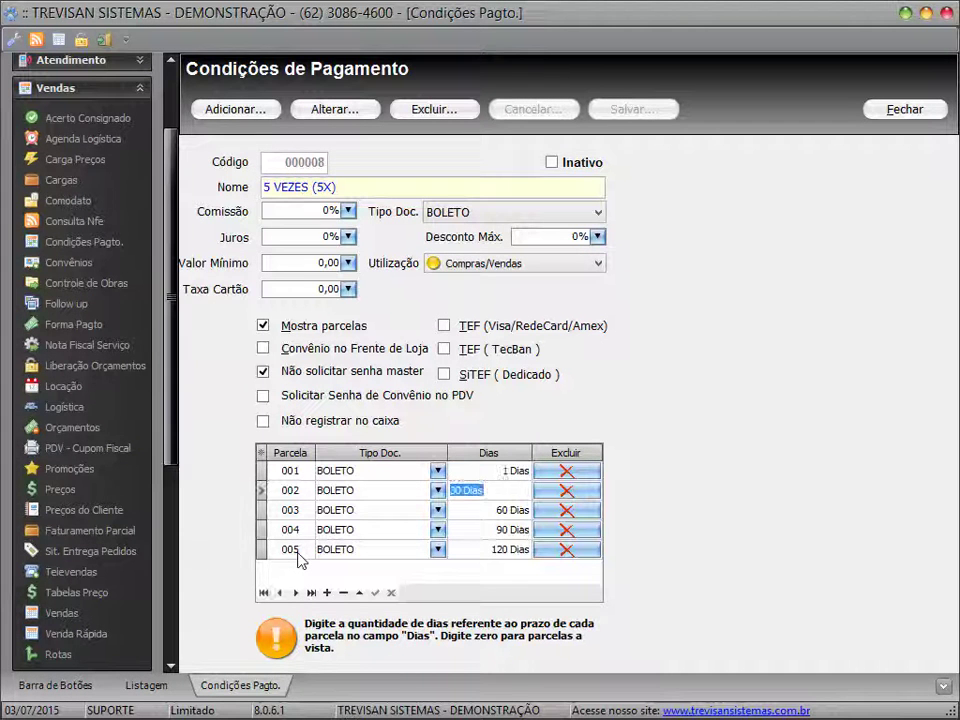
{"action": "key", "text": "Up"}
{"action": "key", "text": "Down"}
{"action": "key", "text": "Down"}
{"action": "key", "text": "Down"}
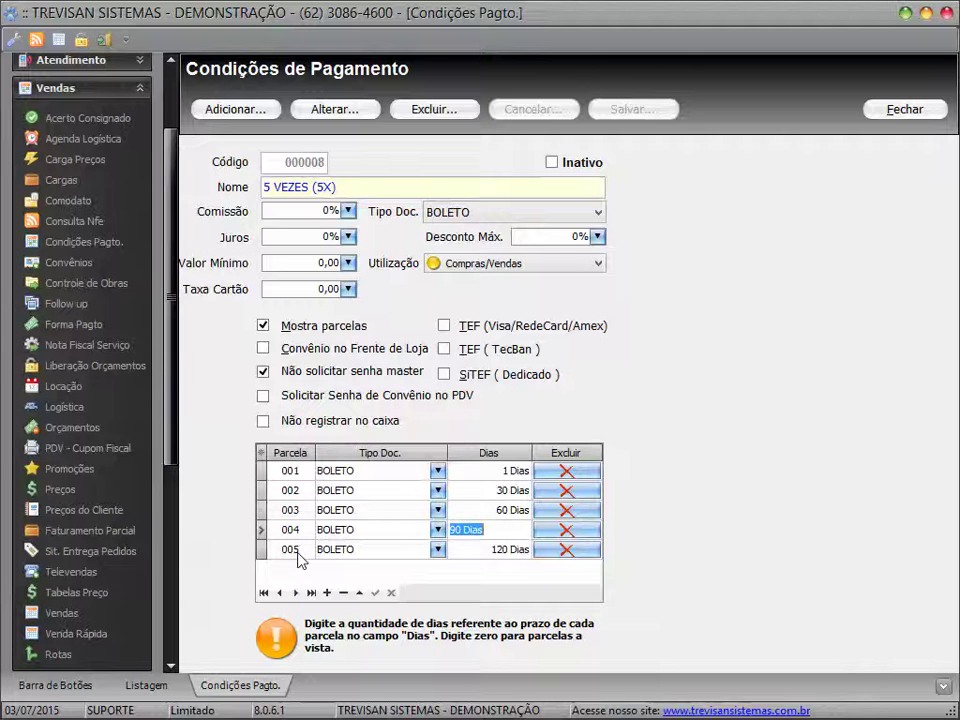
{"action": "key", "text": "Up"}
{"action": "key", "text": "Up"}
{"action": "key", "text": "Up"}
{"action": "key", "text": "Down"}
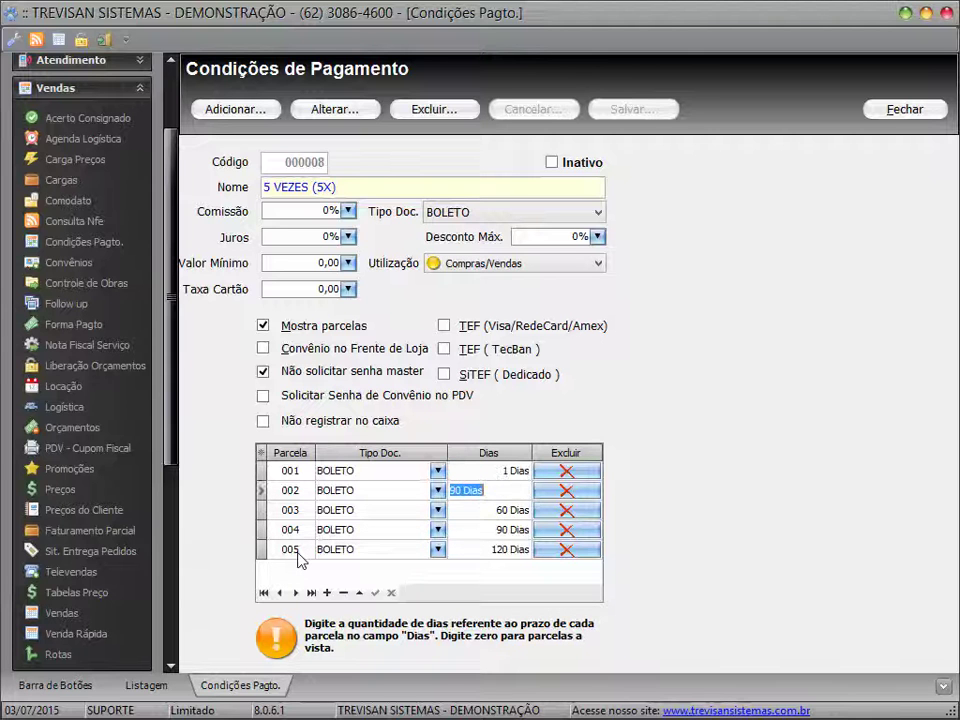
{"action": "key", "text": "Down"}
{"action": "key", "text": "Down"}
Change the due days of instalments 002, 003, 004 and 005 to 2, 3, 4 and 5
{"action": "key", "text": "Up"}
{"action": "key", "text": "Up"}
{"action": "type", "text": "2"}
{"action": "key", "text": "Down"}
{"action": "type", "text": "3"}
{"action": "key", "text": "Down"}
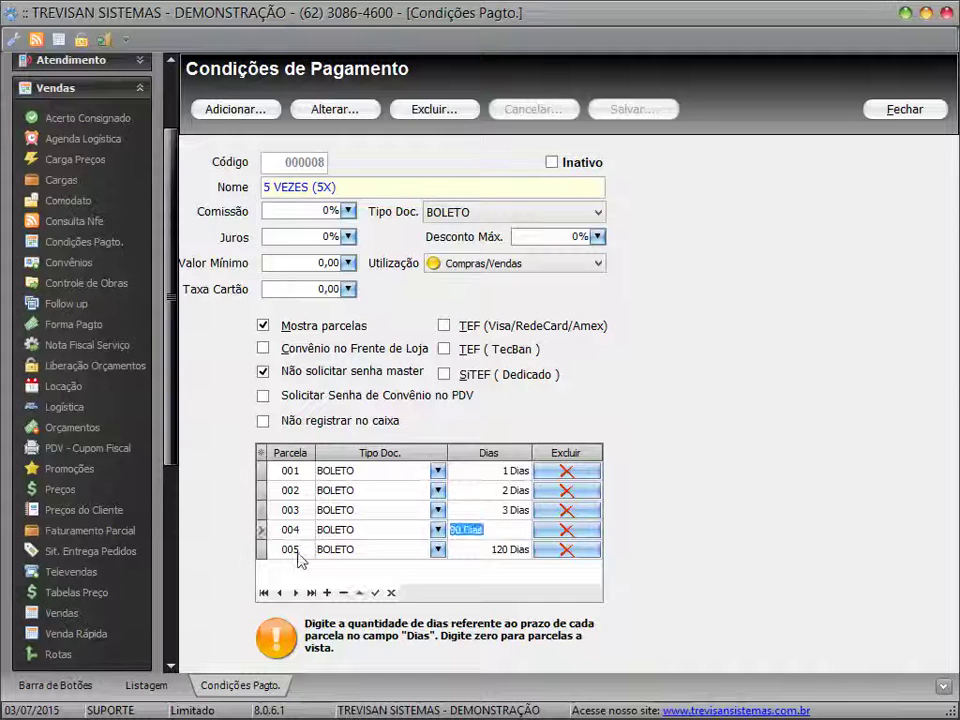
{"action": "type", "text": "4"}
{"action": "key", "text": "Down"}
{"action": "type", "text": "5"}
{"action": "key", "text": "Up"}
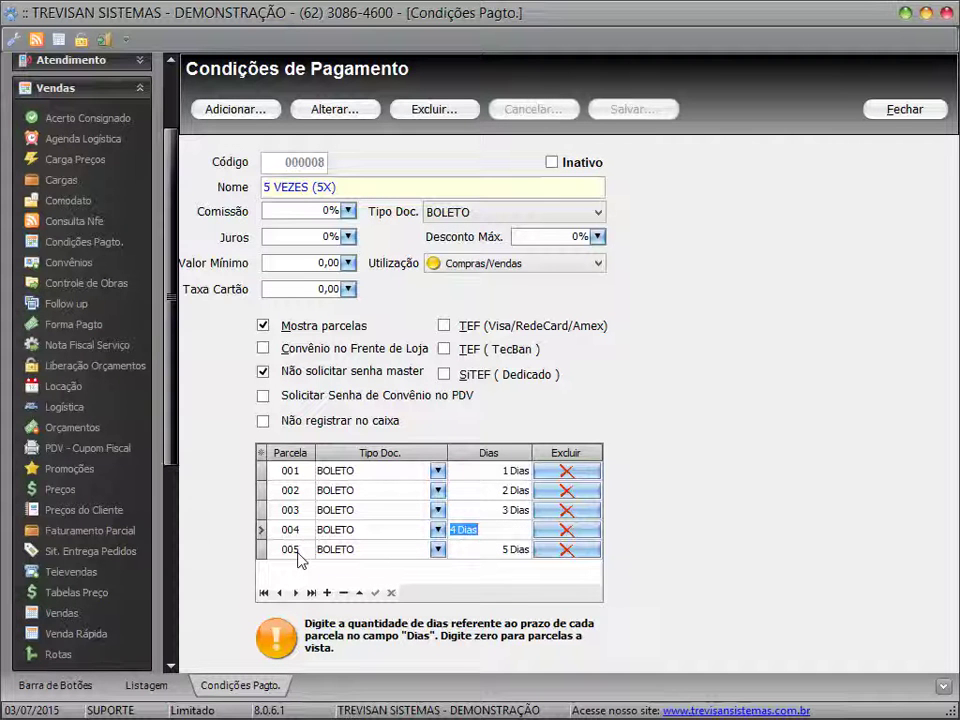
Check the consecutive due days entered for the five instalments
{"action": "key", "text": "Up"}
{"action": "key", "text": "Up"}
{"action": "key", "text": "Up"}
{"action": "key", "text": "Down"}
{"action": "key", "text": "Down"}
{"action": "key", "text": "Down"}
{"action": "key", "text": "Down"}
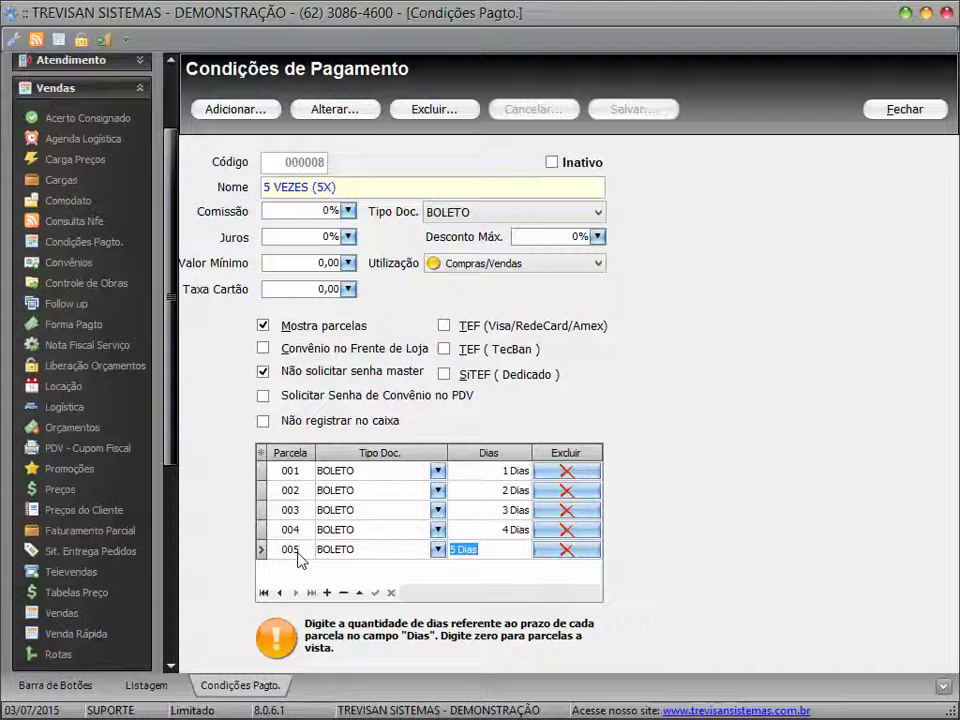
{"action": "key", "text": "Up"}
{"action": "key", "text": "Up"}
{"action": "key", "text": "Up"}
{"action": "key", "text": "Up"}
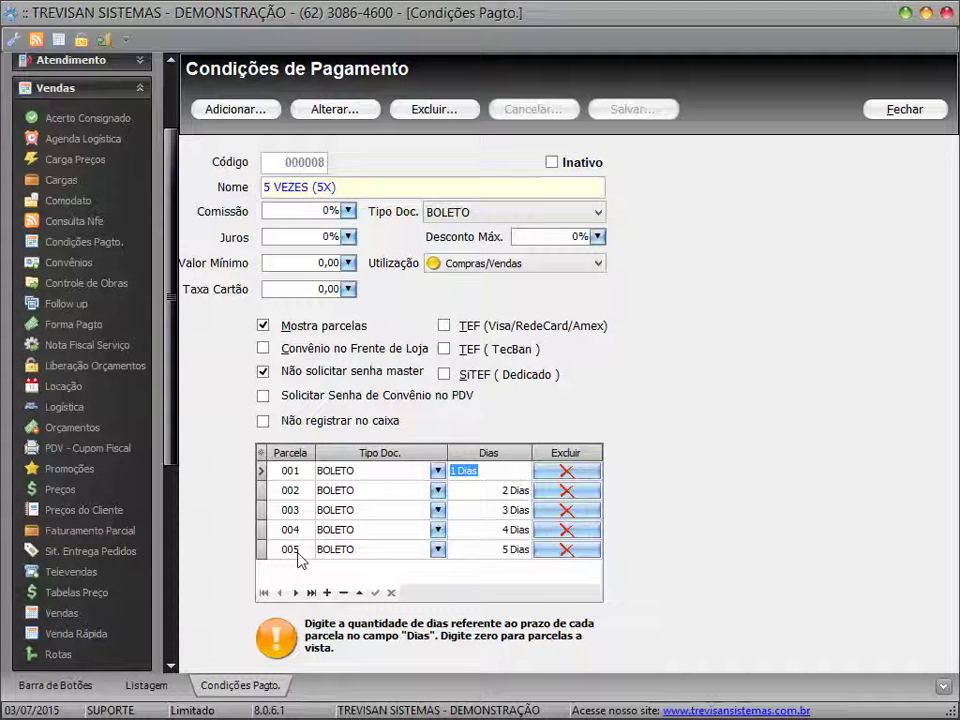
Set the due days of instalments 002, 003, 004 and 005 to 30, 60, 90 and 120
{"action": "key", "text": "Down"}
{"action": "type", "text": "30"}
{"action": "key", "text": "Down"}
{"action": "type", "text": "60"}
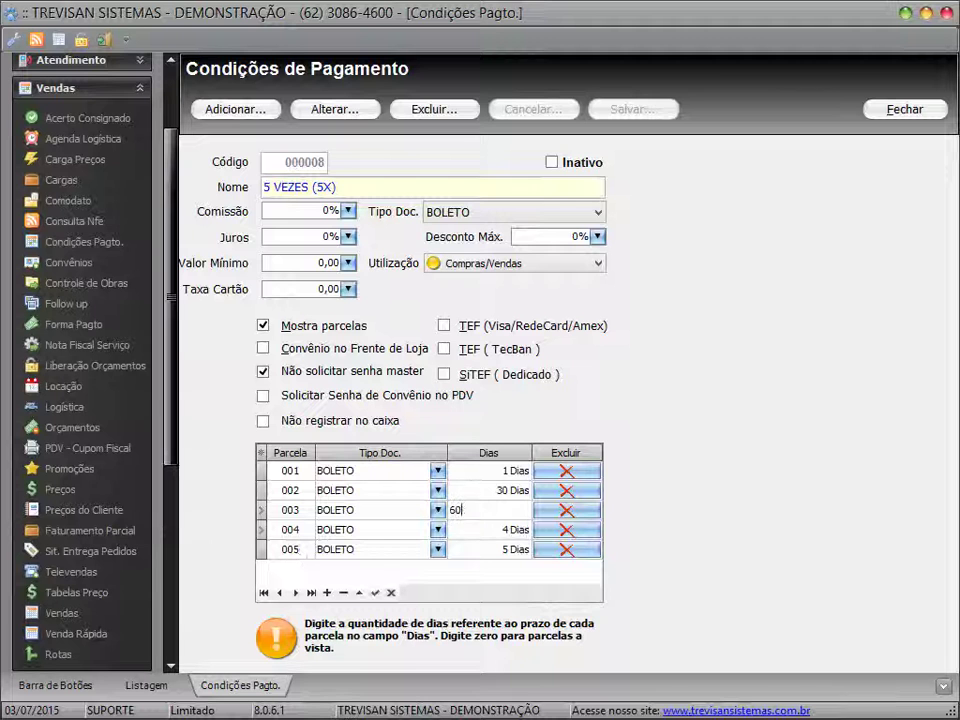
{"action": "key", "text": "Down"}
{"action": "type", "text": "90"}
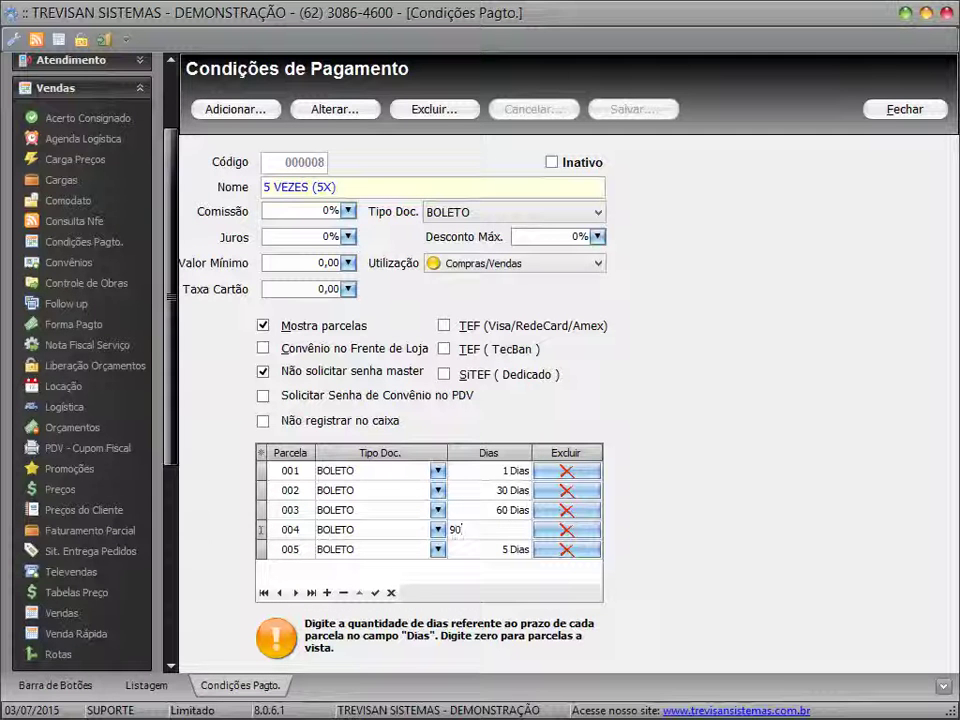
{"action": "key", "text": "Down"}
{"action": "type", "text": "120"}
{"action": "key", "text": "Up"}
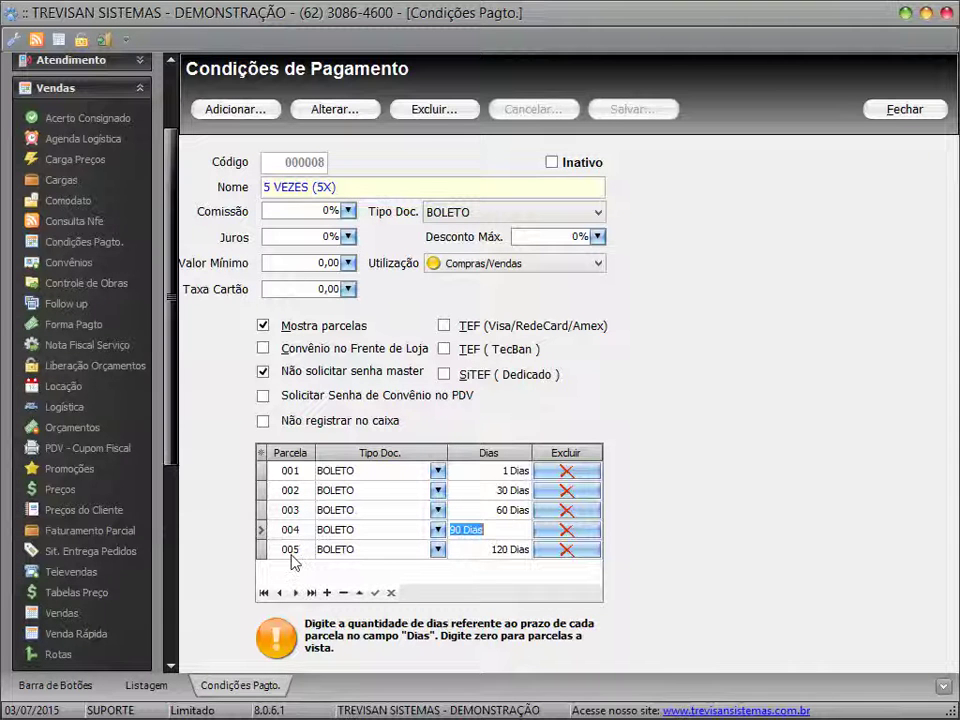